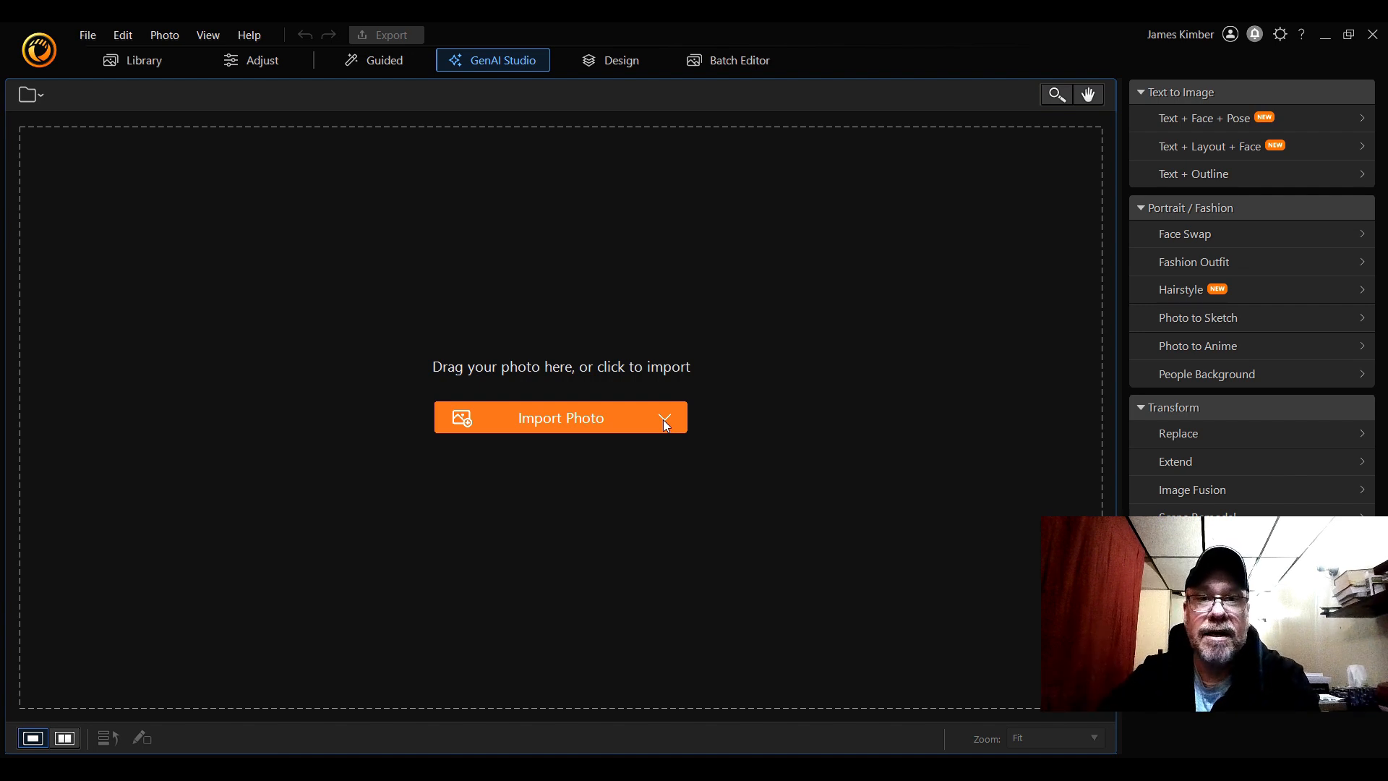
Step: Import the photo 132 from the Extended images folder, one level above the Merch folder
{"action": "left_click", "coordinate": [664, 420]}
{"action": "left_click", "coordinate": [739, 446]}
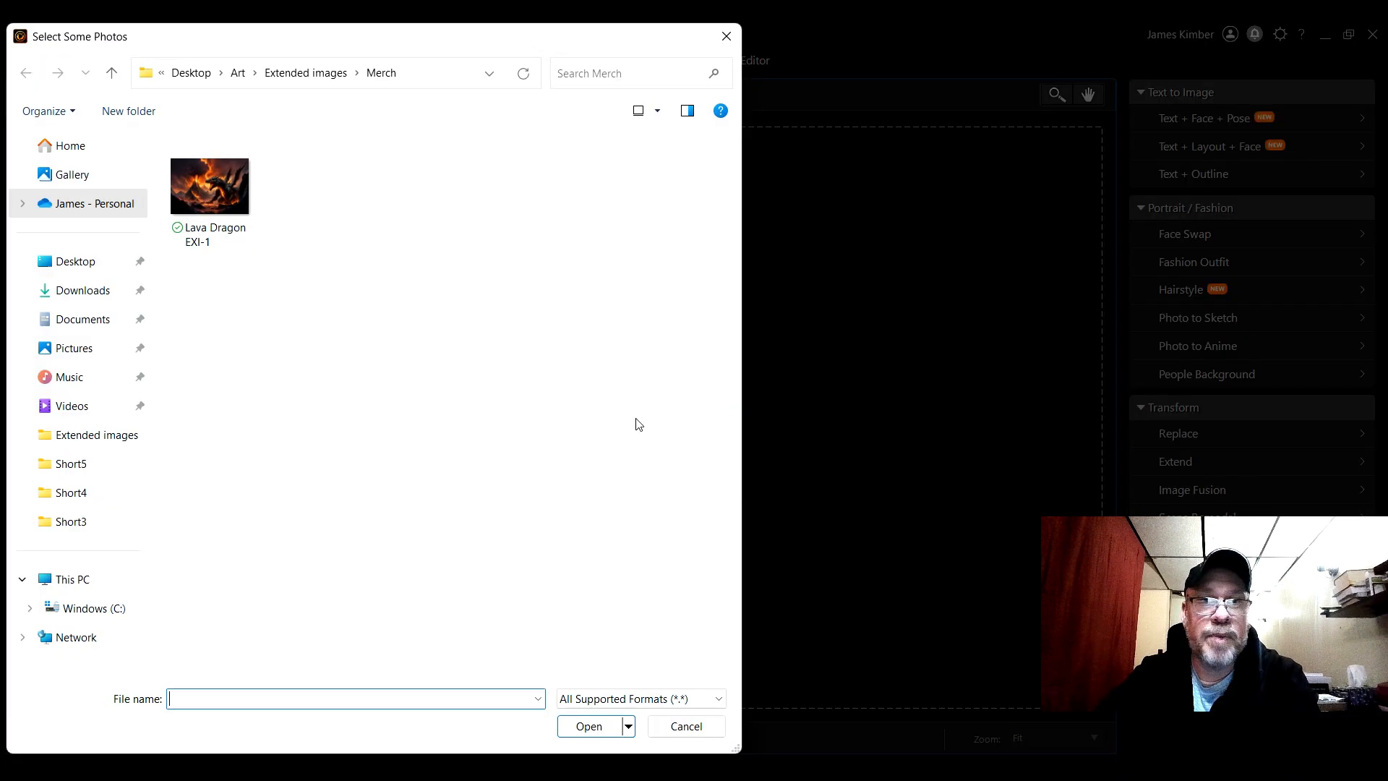
{"action": "left_click", "coordinate": [116, 78]}
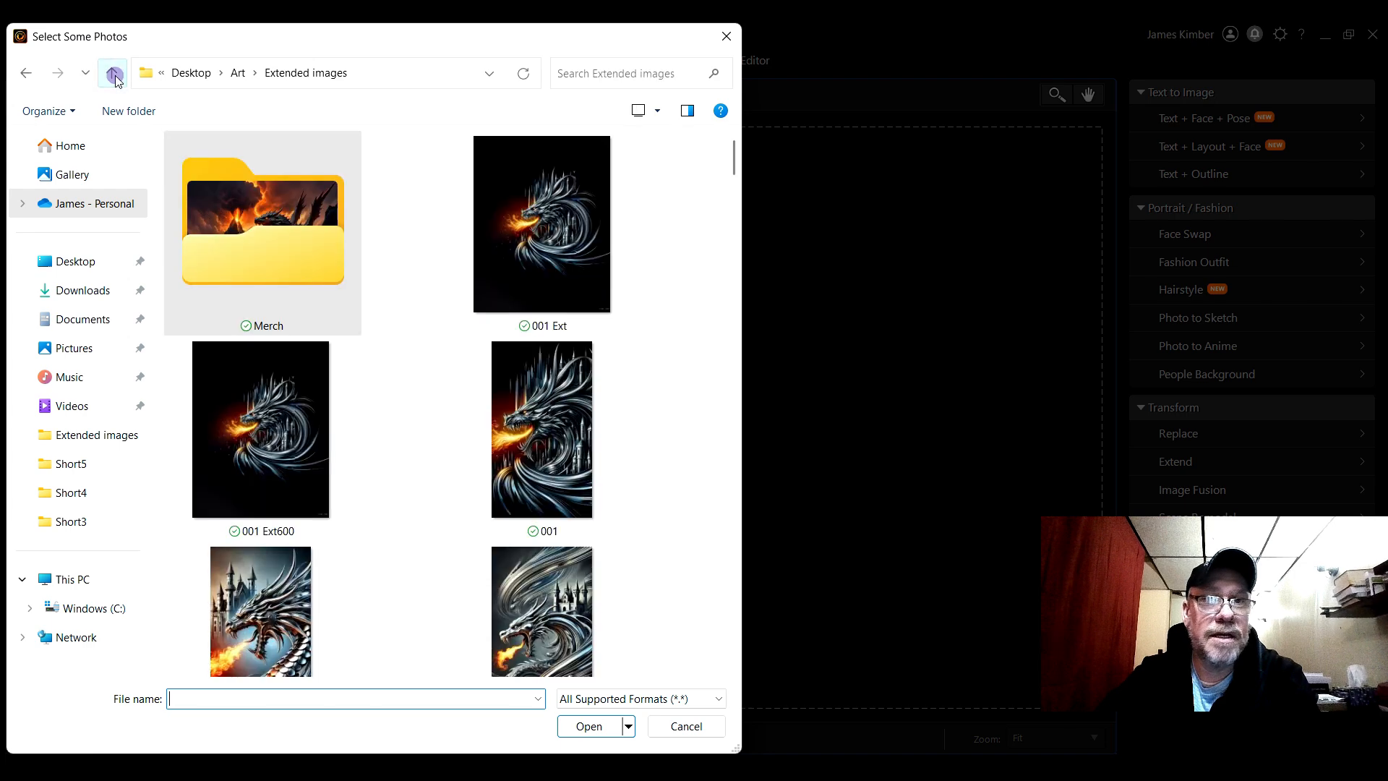
{"action": "scroll", "coordinate": [452, 388], "scroll_direction": "down", "scroll_amount": 5}
{"action": "scroll", "coordinate": [460, 388], "scroll_direction": "down", "scroll_amount": 15}
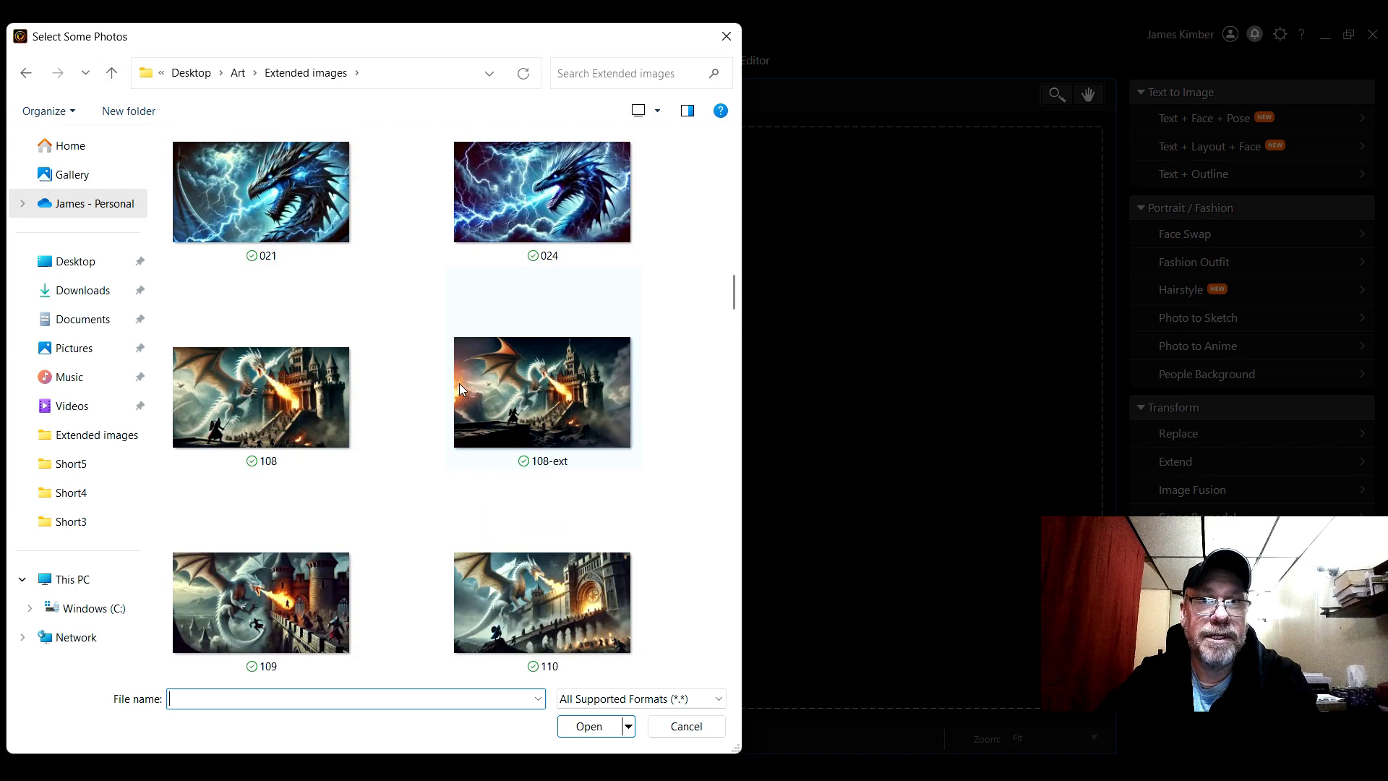
{"action": "scroll", "coordinate": [458, 384], "scroll_direction": "down", "scroll_amount": 9}
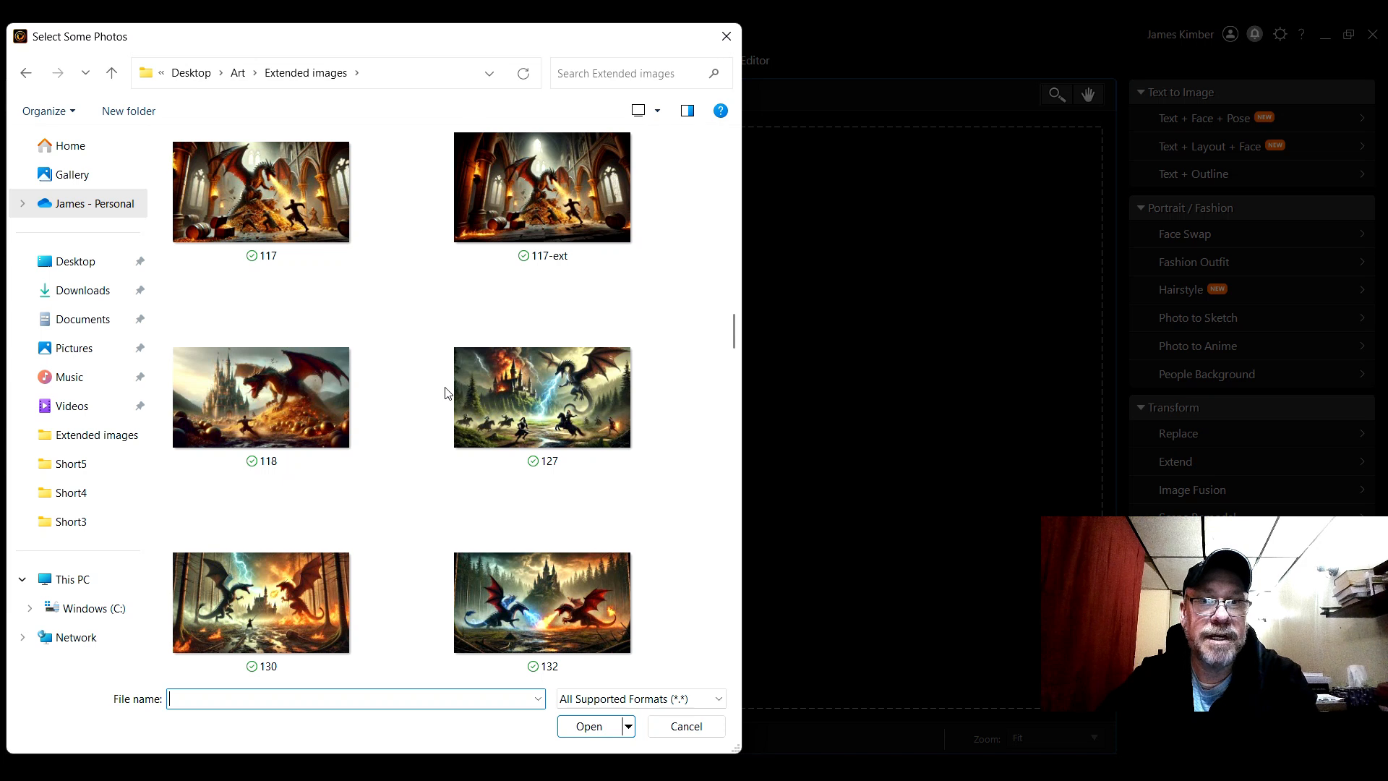
{"action": "scroll", "coordinate": [445, 393], "scroll_direction": "down", "scroll_amount": 5}
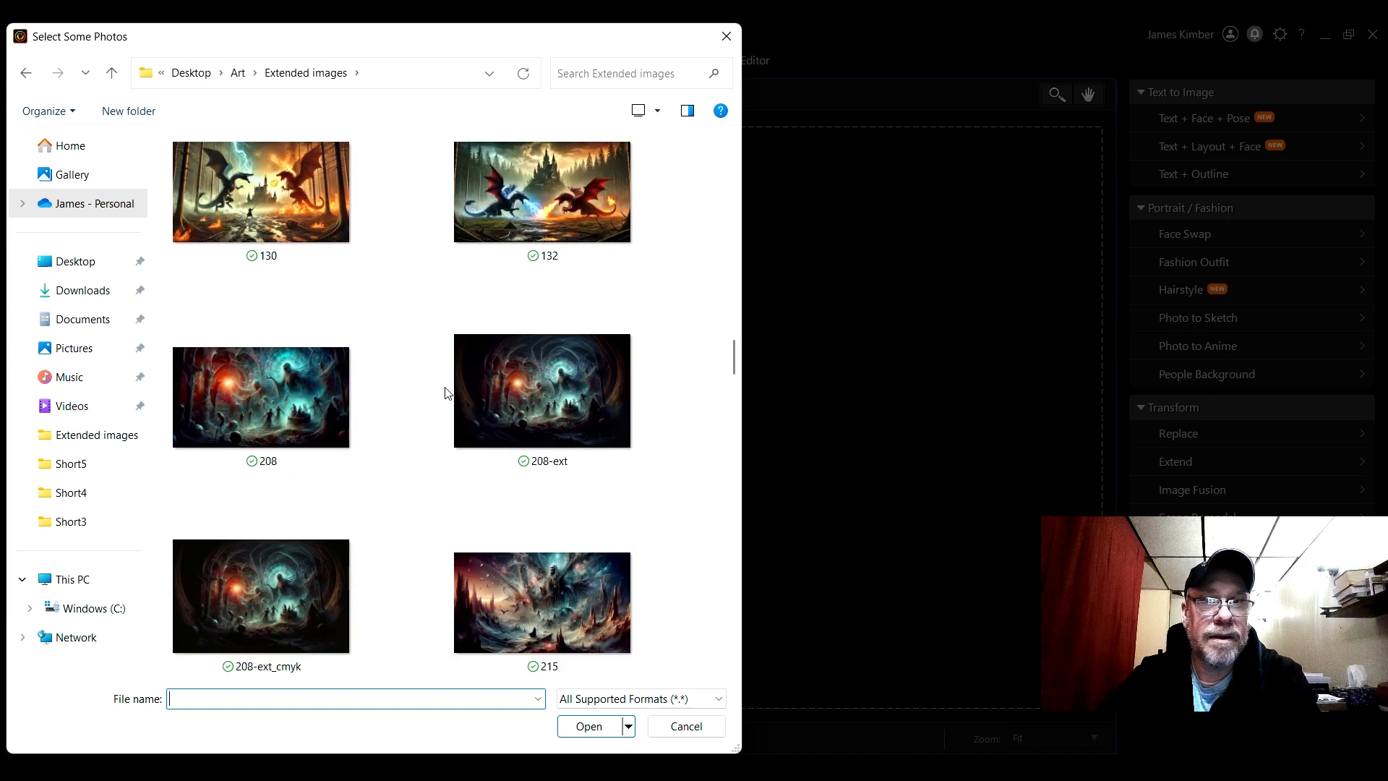
{"action": "double_click", "coordinate": [569, 206]}
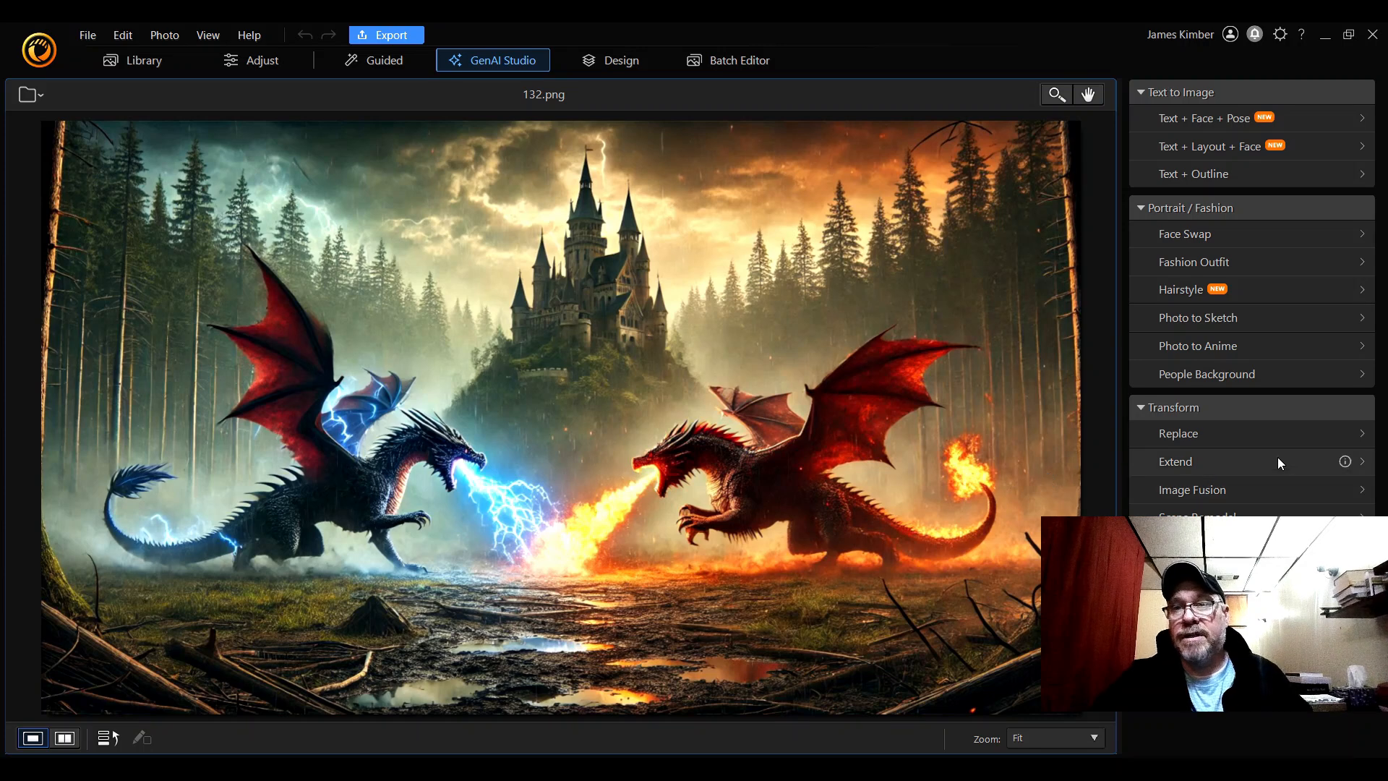
Step: Start Extend on the dragon image and reshape its custom frame, reducing the margin below and enlarging the margin above
{"action": "left_click", "coordinate": [1193, 462]}
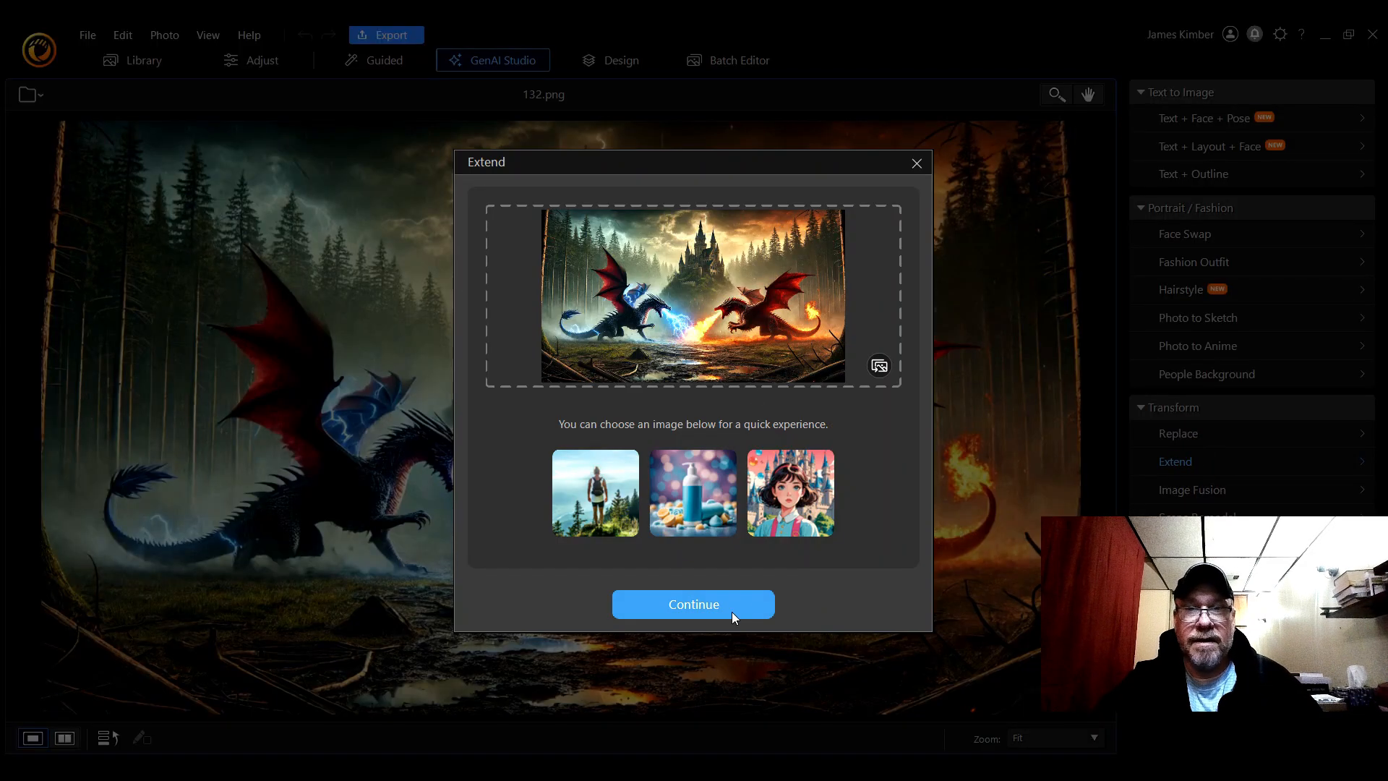
{"action": "left_click", "coordinate": [700, 607]}
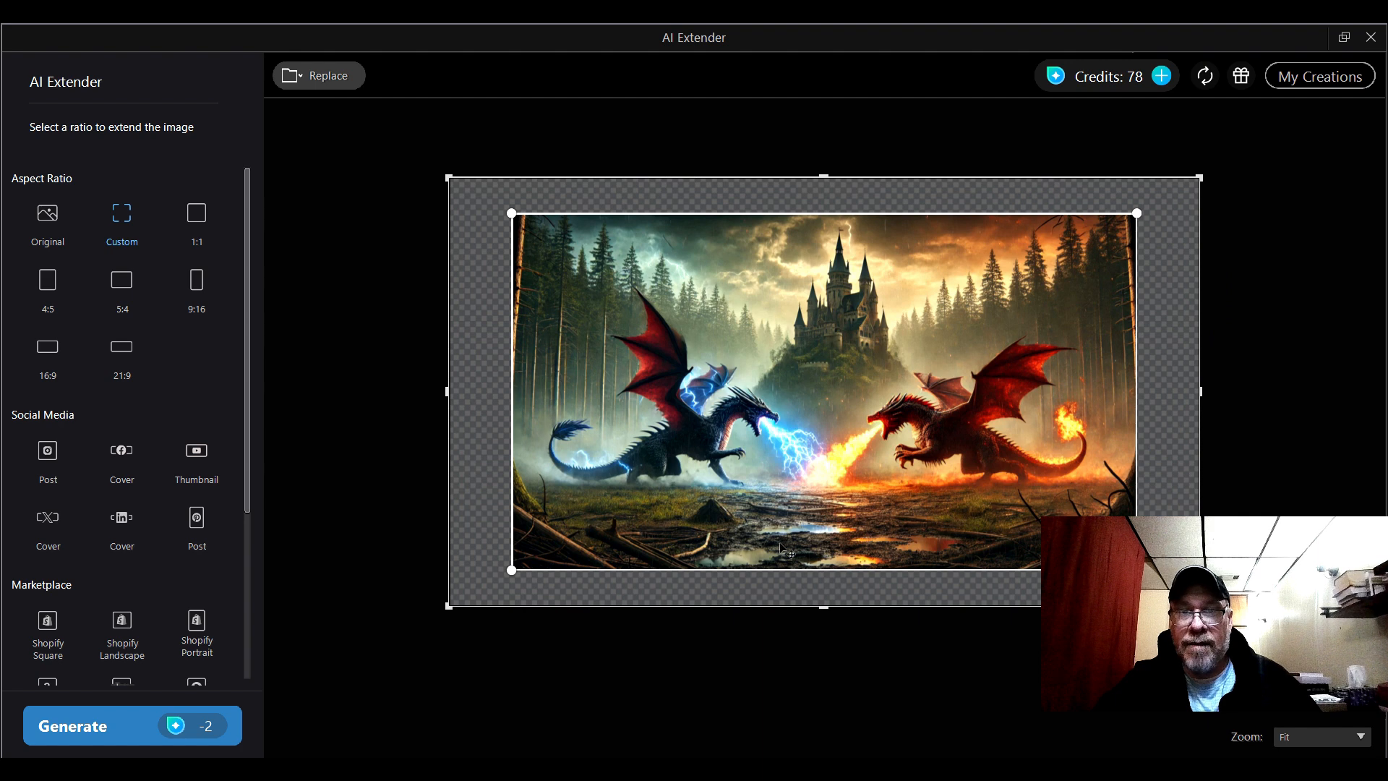
{"action": "left_click_drag", "start_coordinate": [823, 611], "coordinate": [821, 588]}
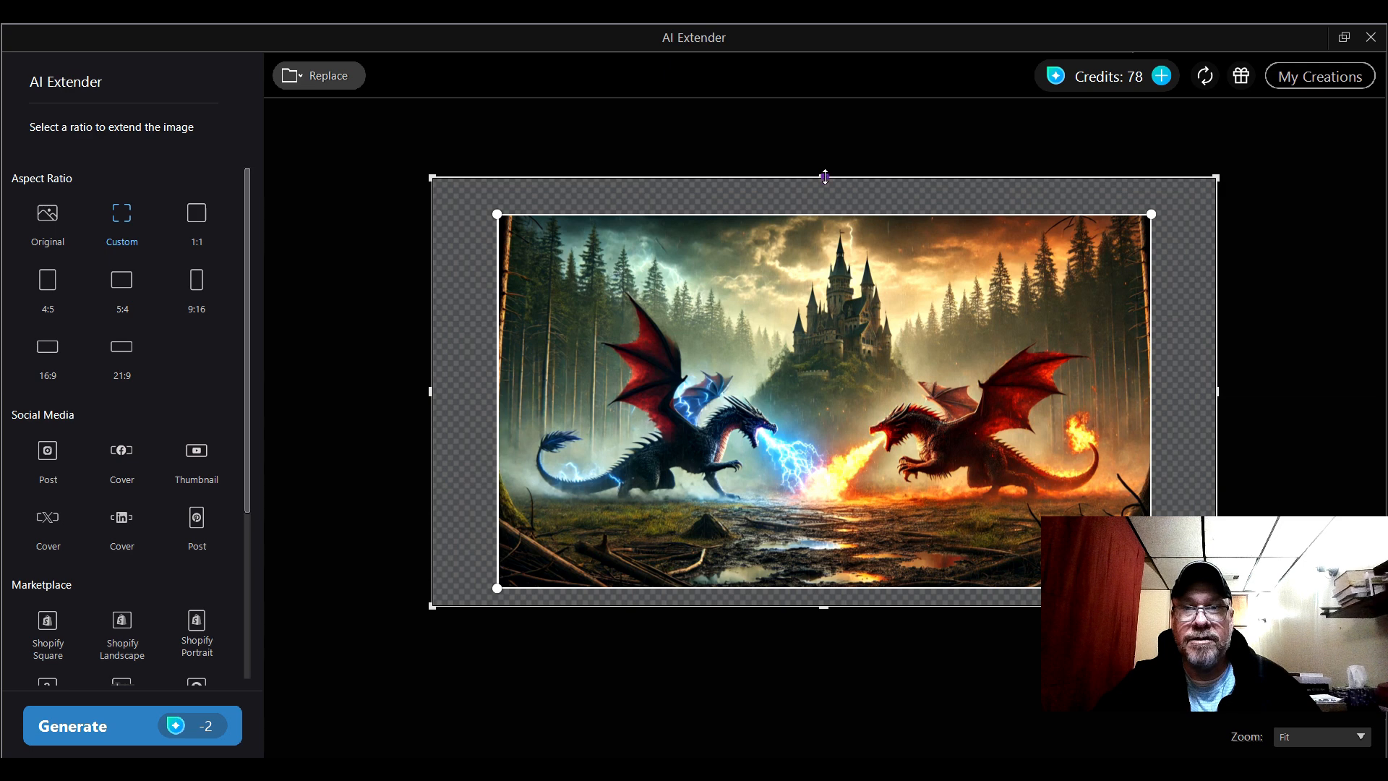
{"action": "left_click_drag", "start_coordinate": [825, 175], "coordinate": [824, 143]}
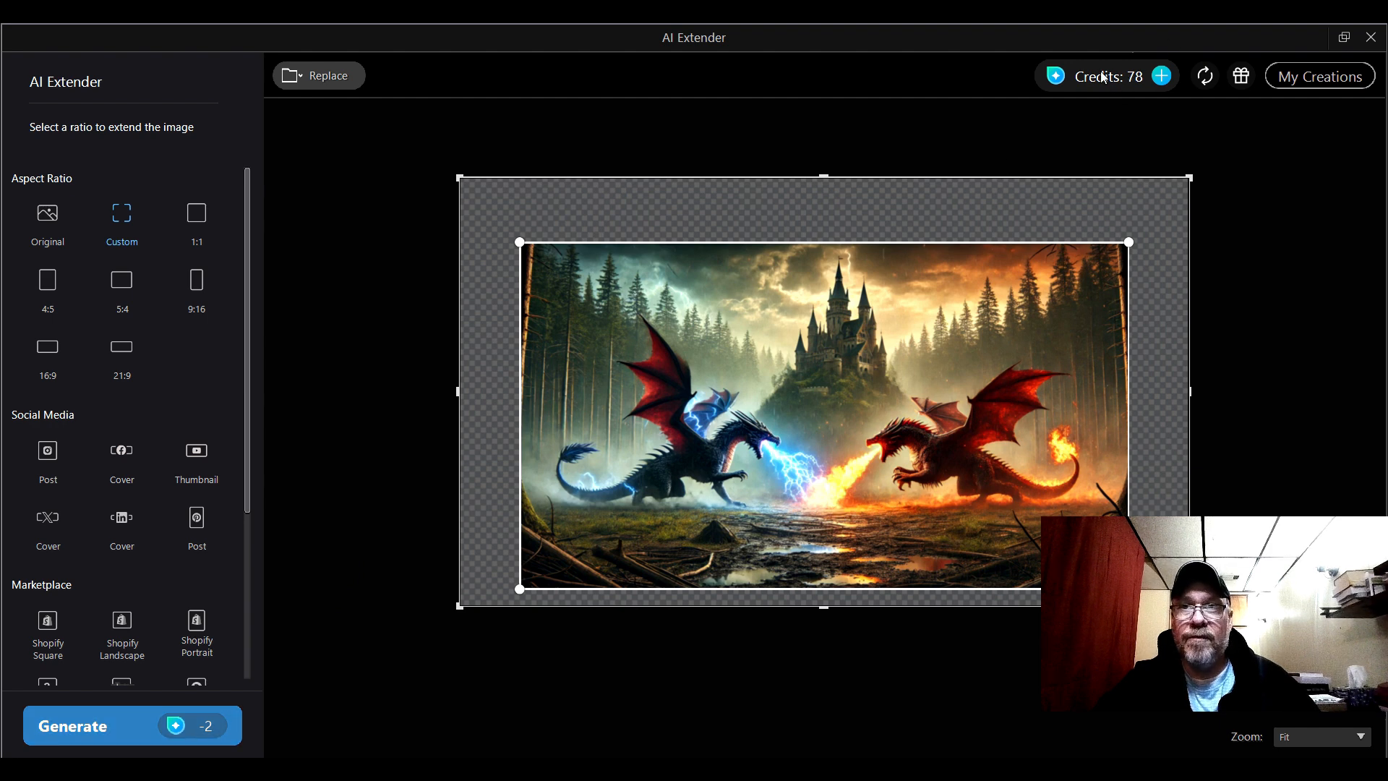
Step: Review the available credit plans without buying or refreshing credits
{"action": "left_click", "coordinate": [1164, 76]}
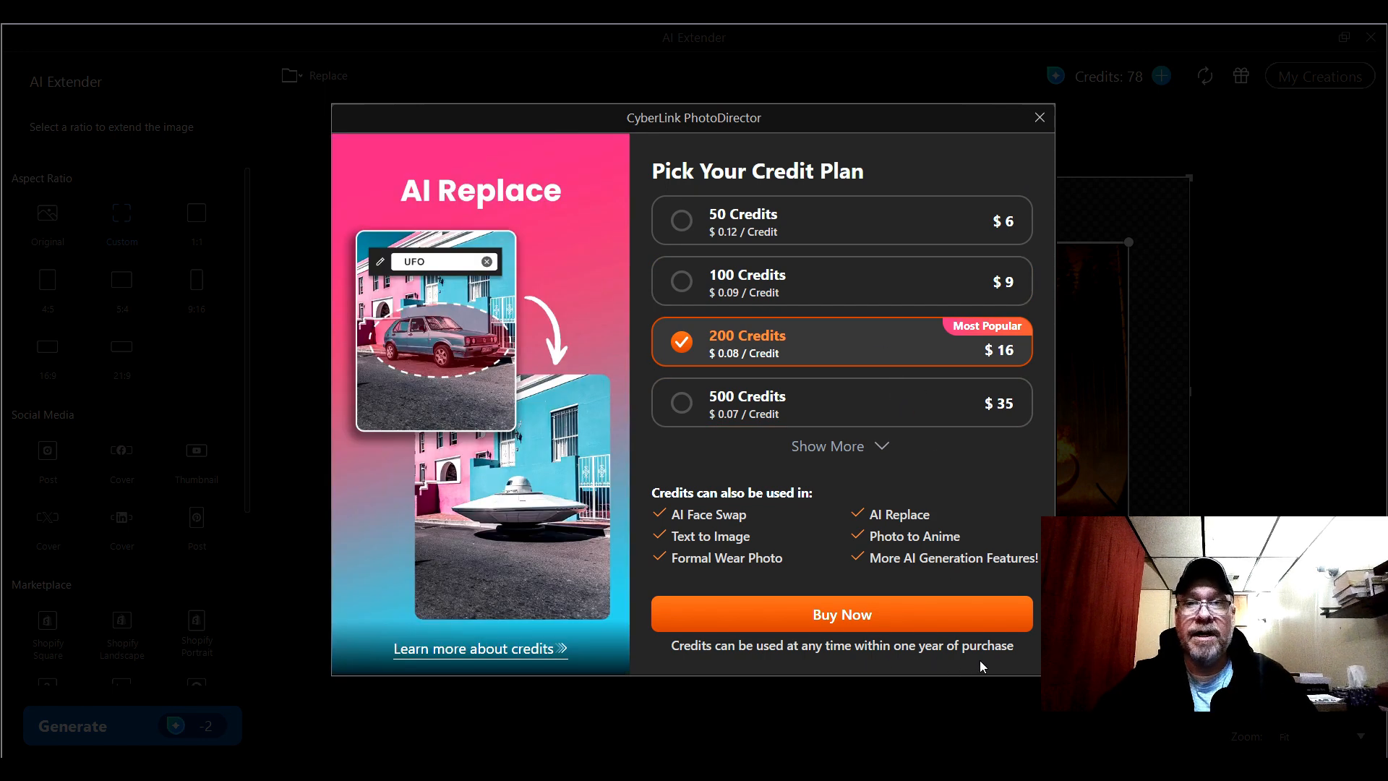
{"action": "left_click", "coordinate": [1039, 117]}
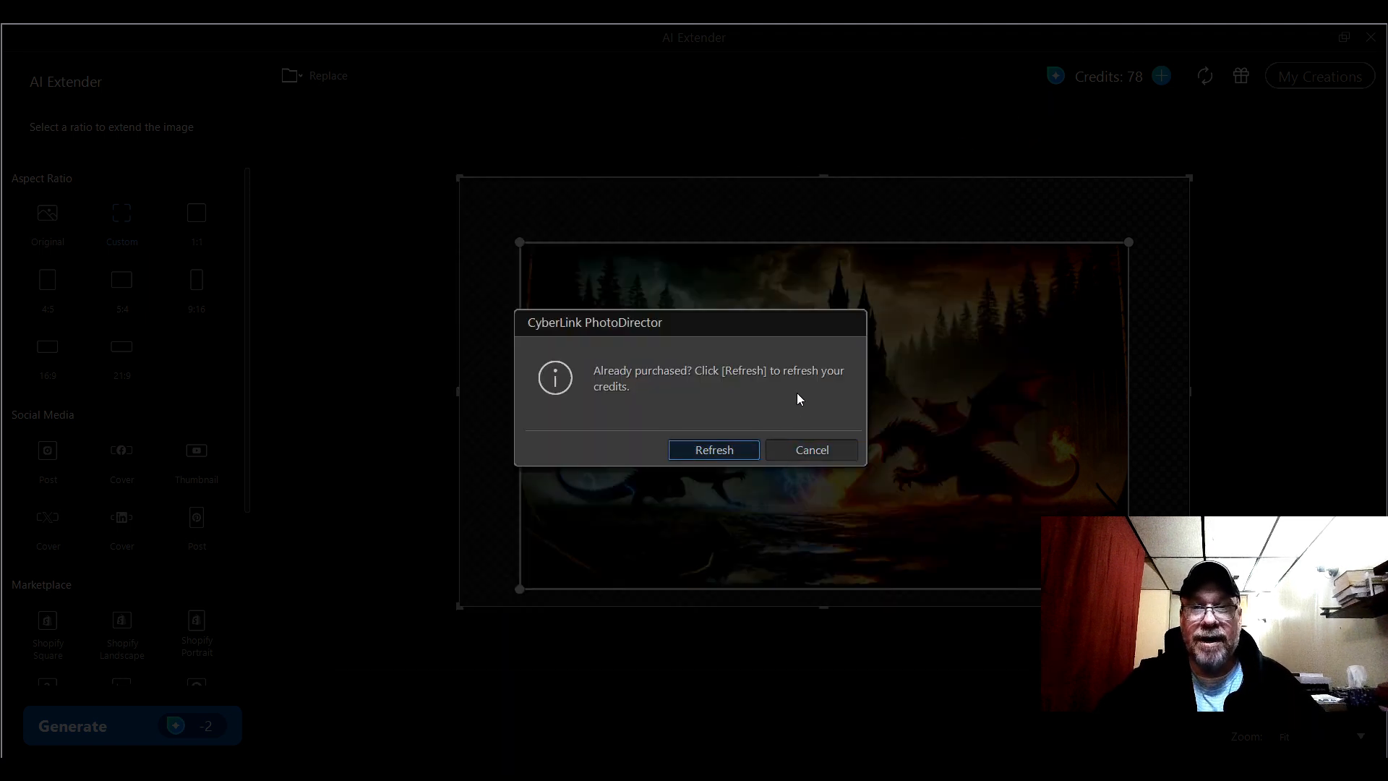
{"action": "left_click", "coordinate": [815, 453]}
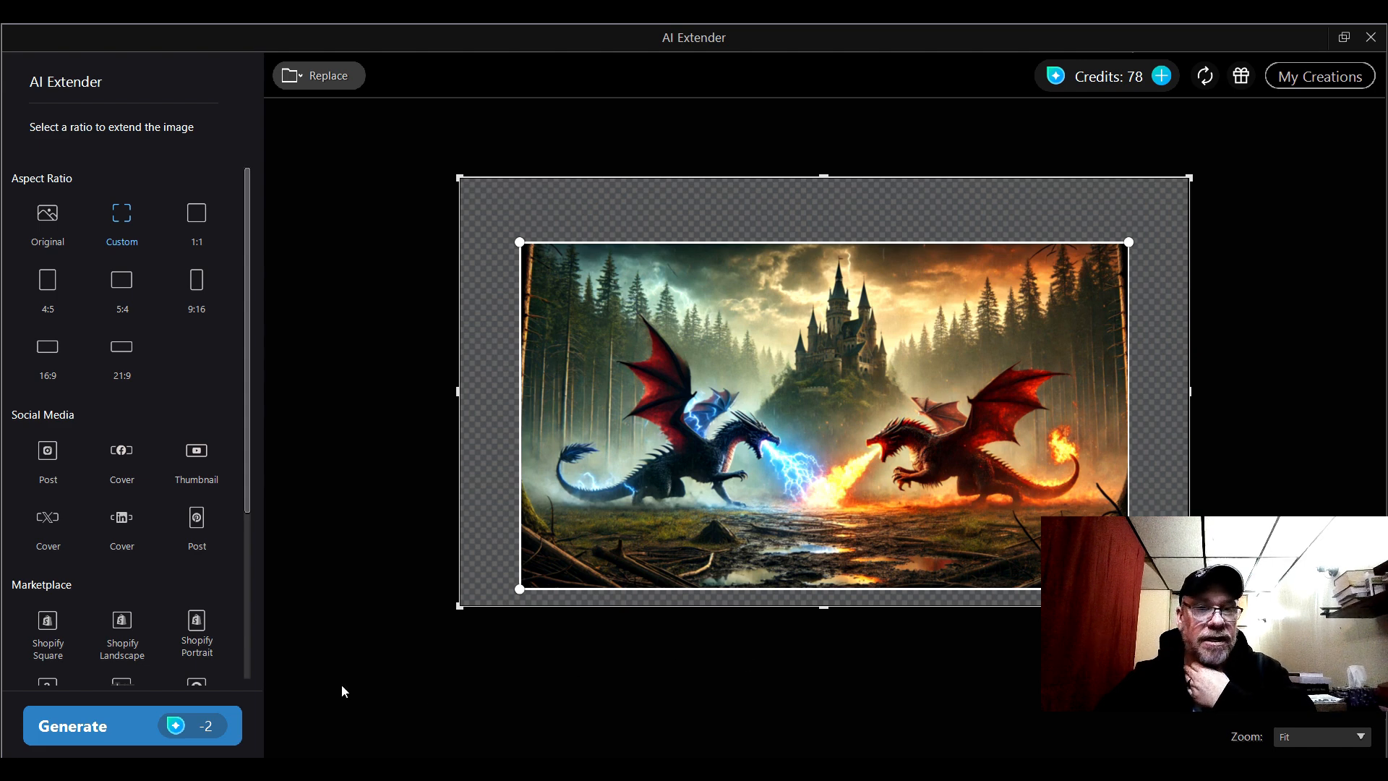
Step: Generate the extended image with the custom frame and view both resulting variants in turn
{"action": "left_click", "coordinate": [174, 728]}
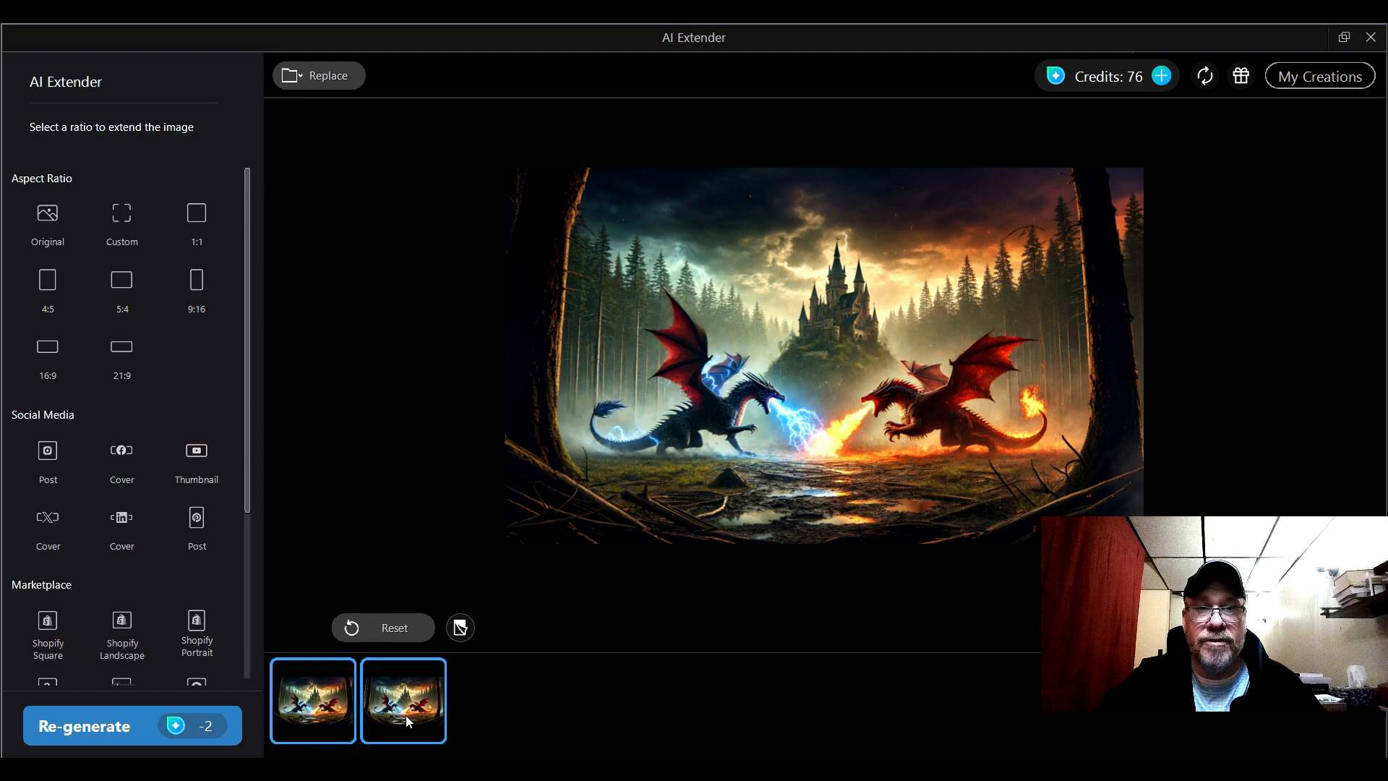
{"action": "left_click", "coordinate": [425, 712]}
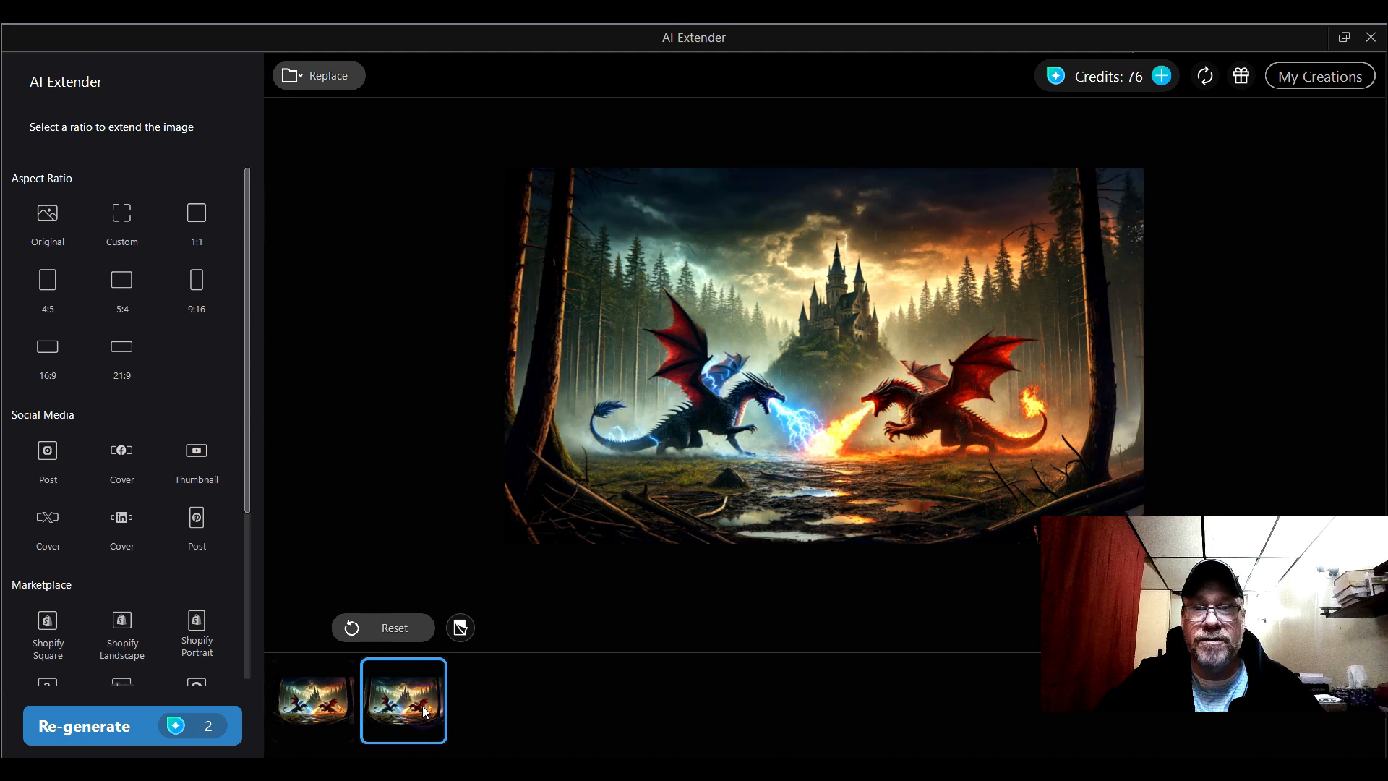
{"action": "left_click", "coordinate": [327, 711]}
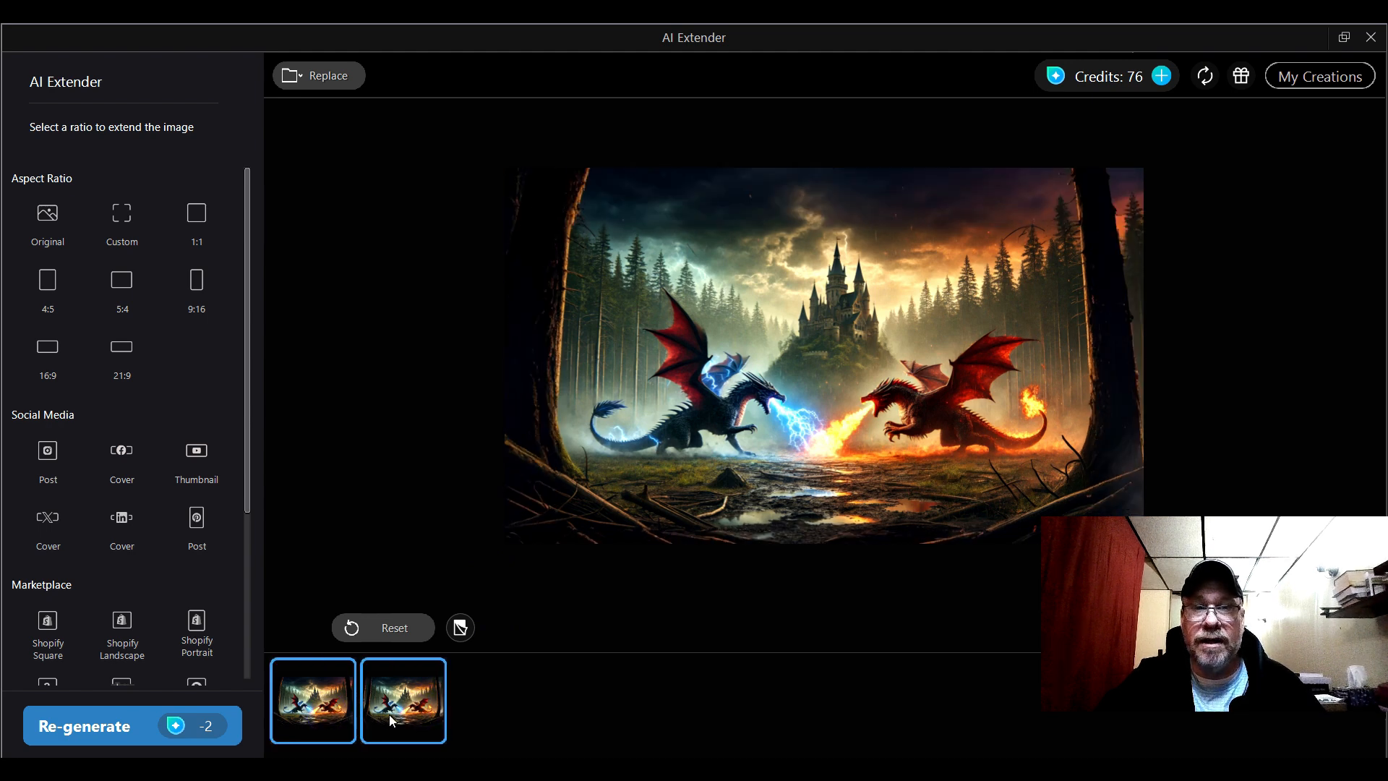
{"action": "left_click", "coordinate": [415, 714]}
{"action": "left_click", "coordinate": [316, 717]}
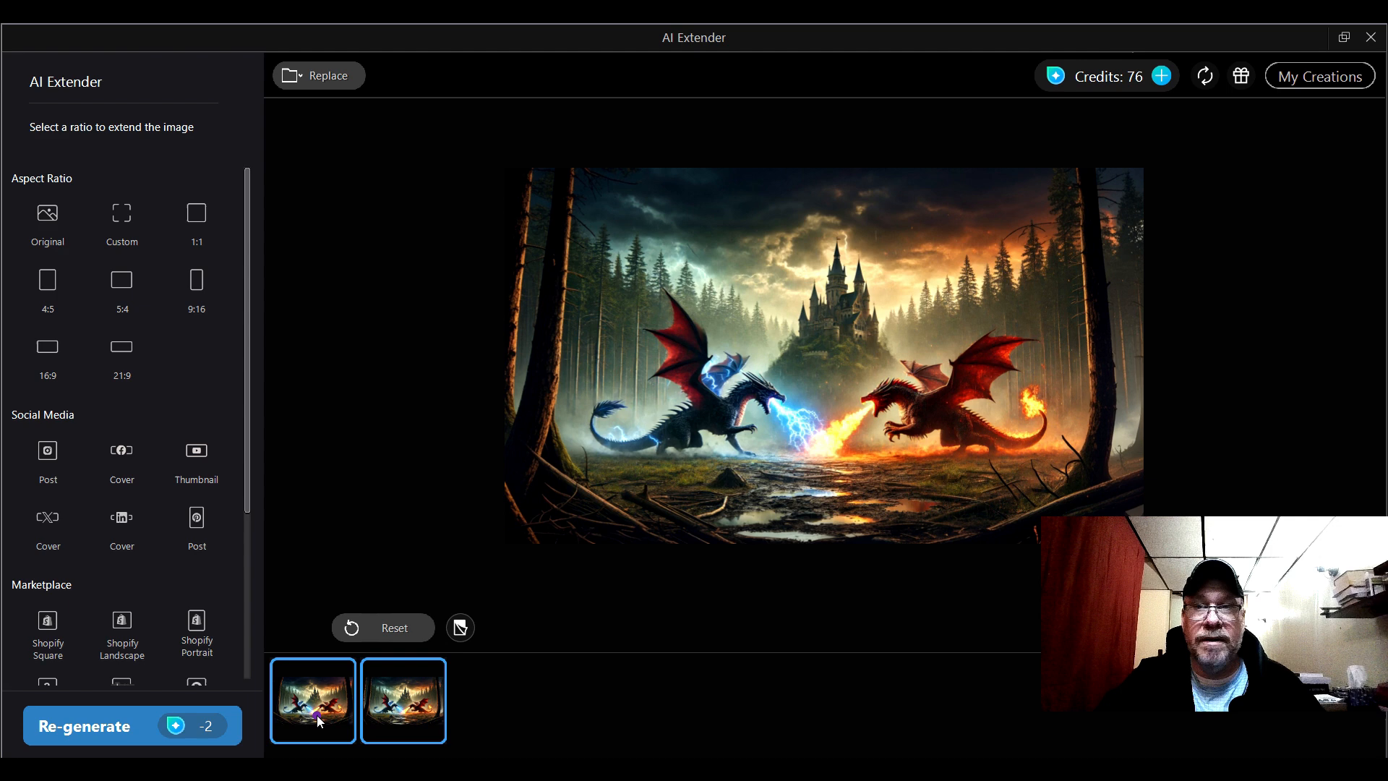
Step: Compare the first extended variant with the original image
{"action": "left_click", "coordinate": [462, 629]}
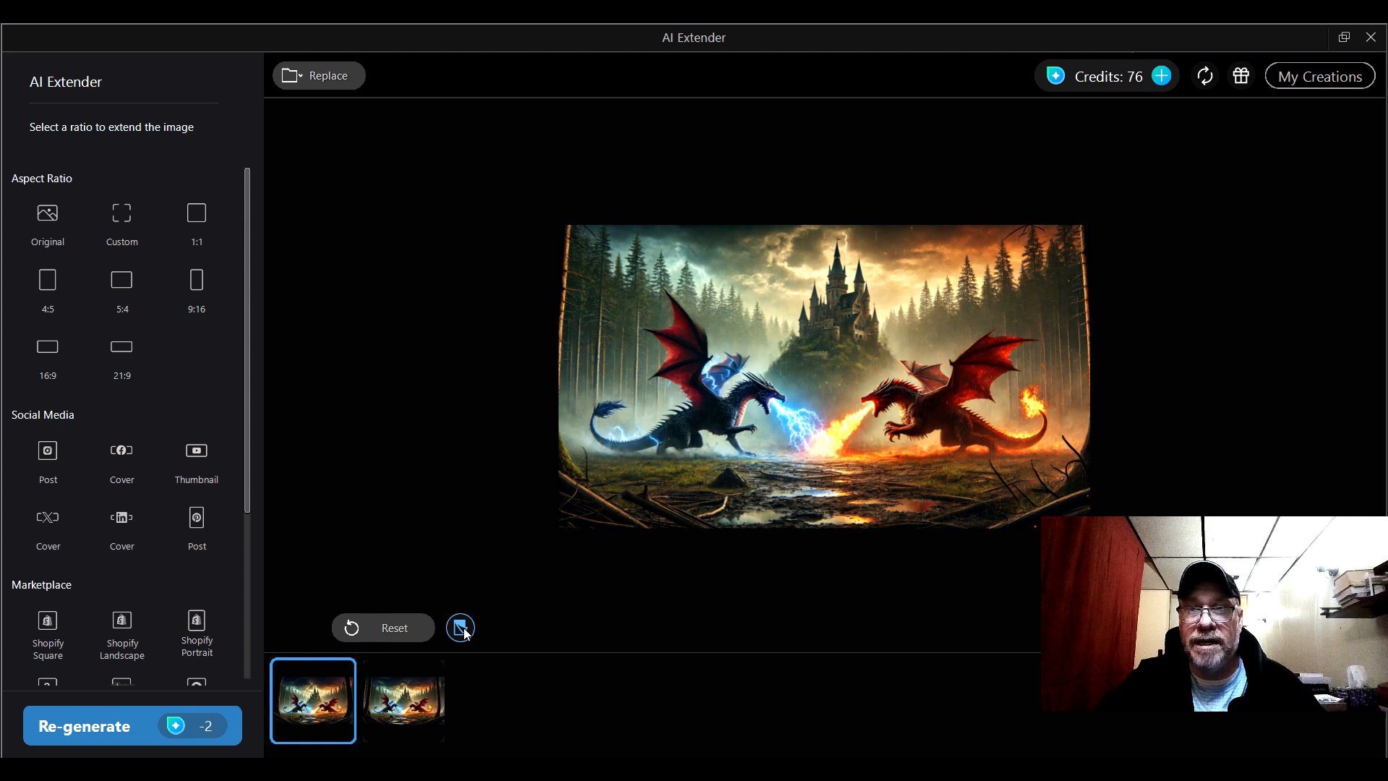
{"action": "left_click", "coordinate": [461, 629]}
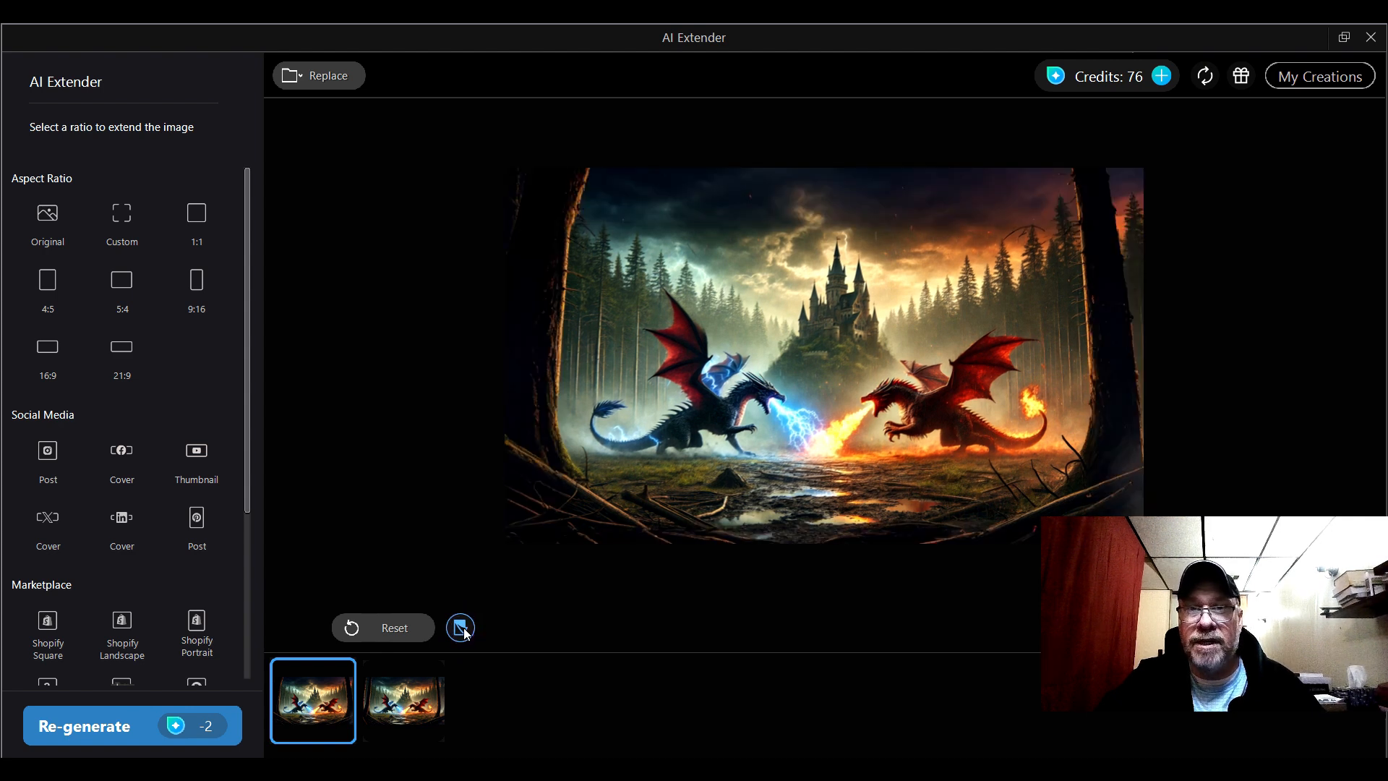
{"action": "left_click", "coordinate": [462, 628]}
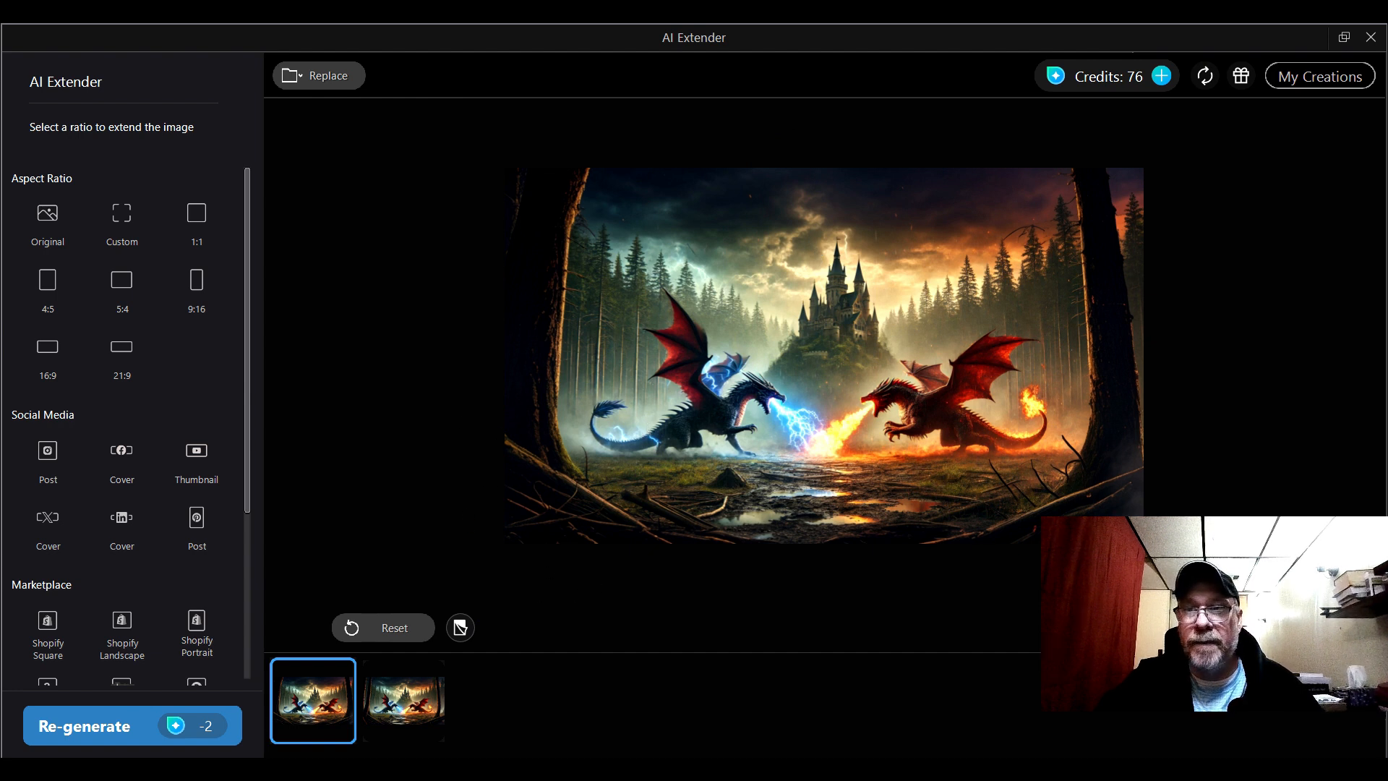
Step: Compare the two variants again and bring the second one, with the slimmer framing trees, into the editor
{"action": "left_click", "coordinate": [427, 701]}
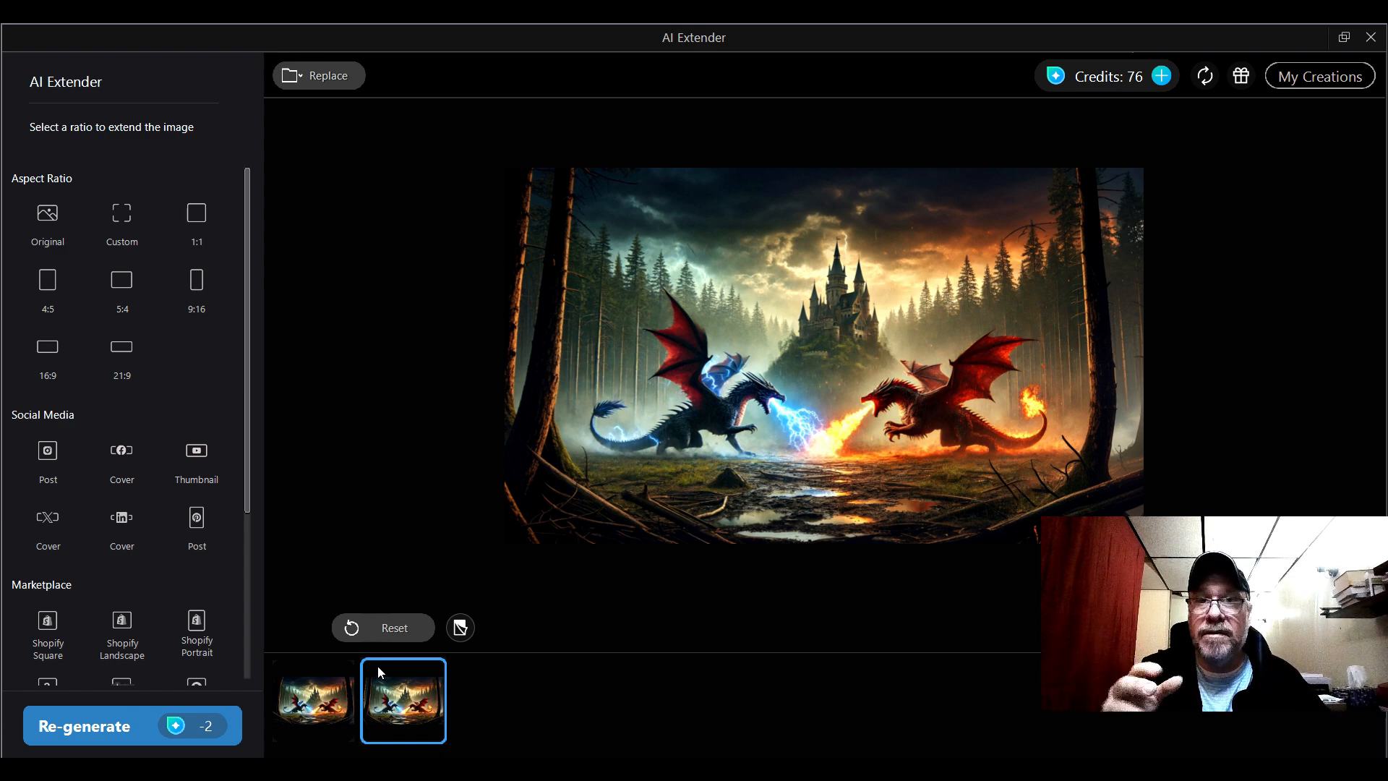
{"action": "left_click", "coordinate": [336, 707]}
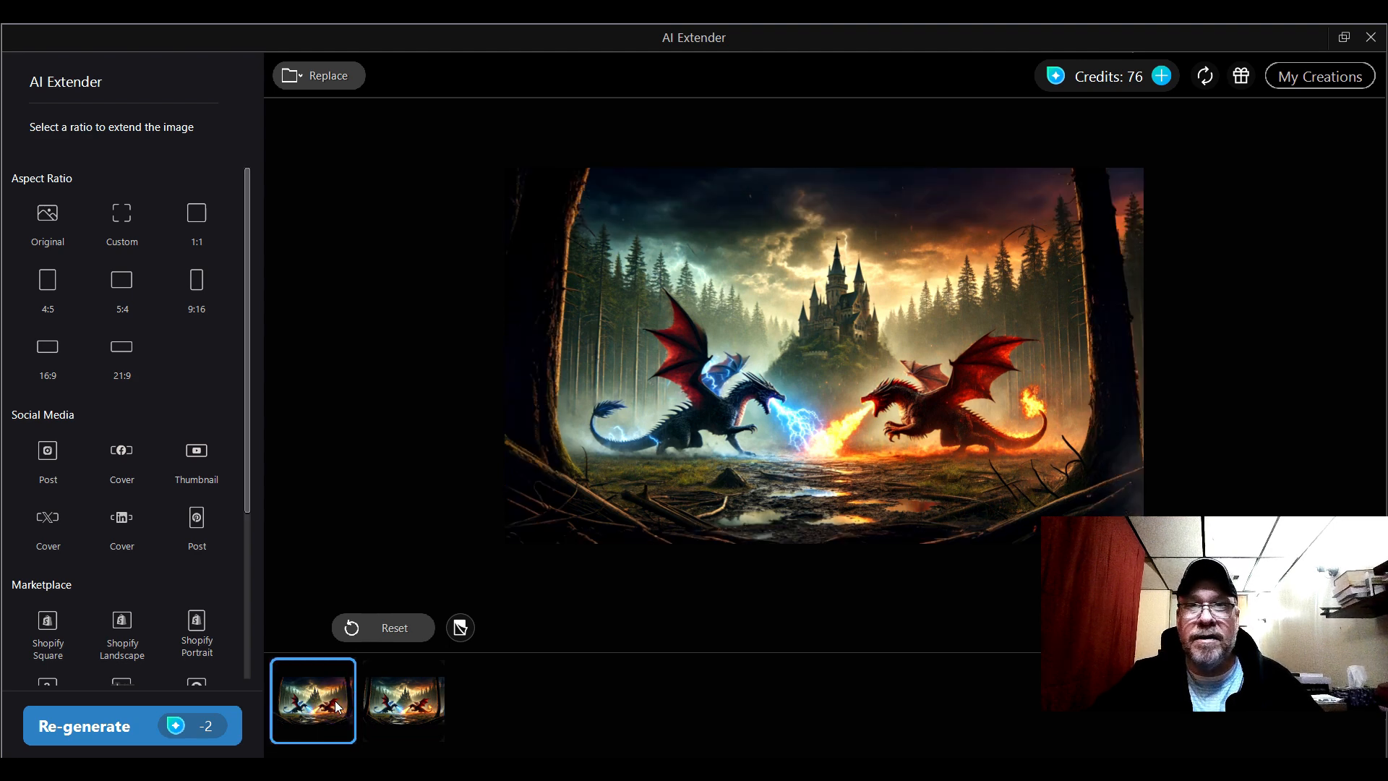
{"action": "left_click", "coordinate": [423, 715]}
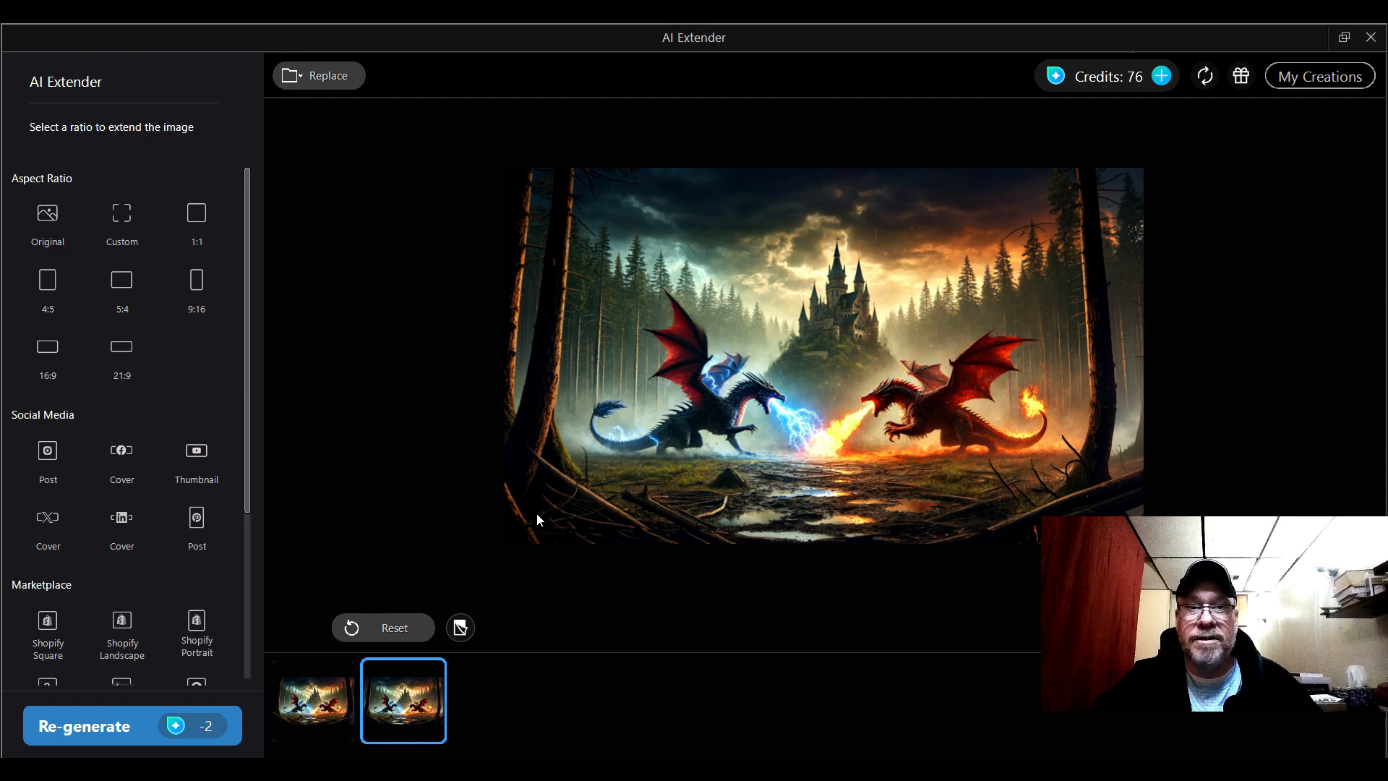
{"action": "left_click", "coordinate": [316, 712]}
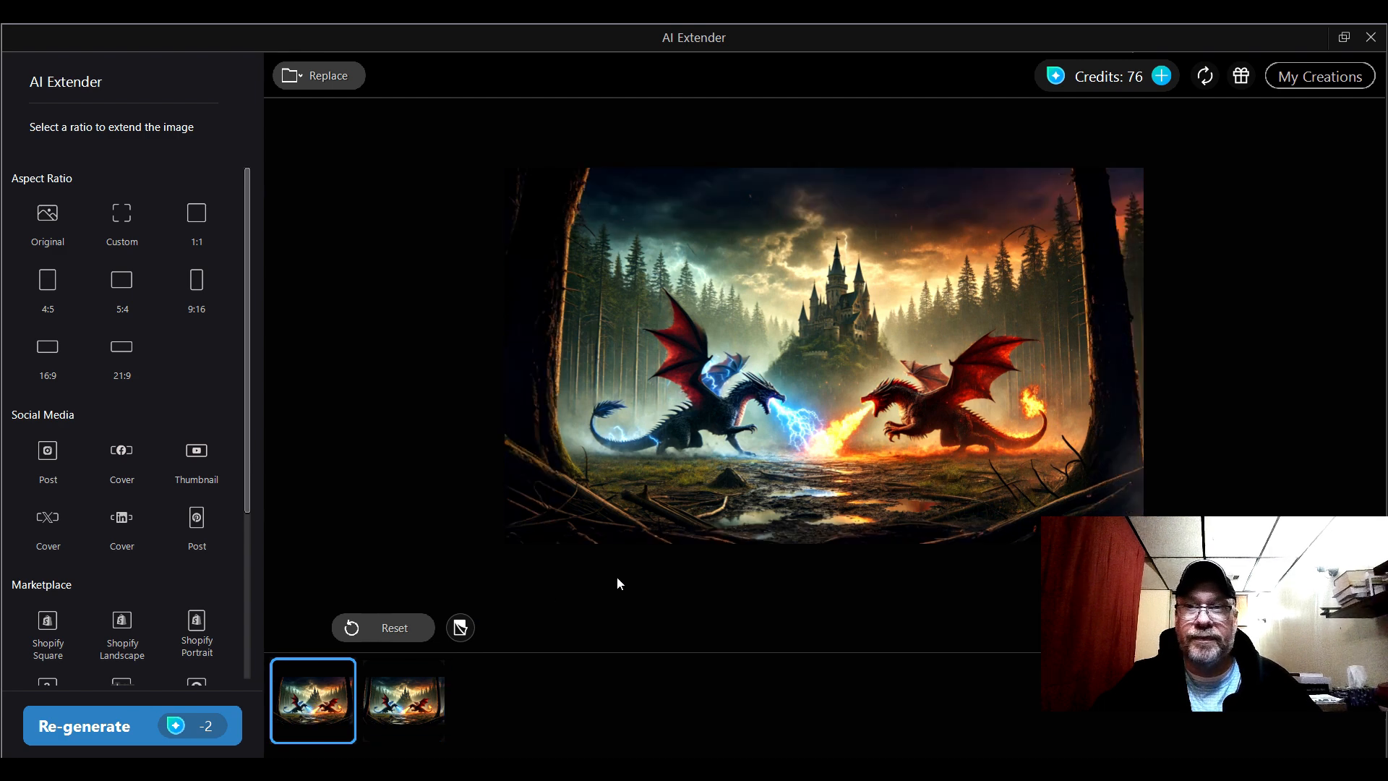
{"action": "left_click", "coordinate": [403, 699]}
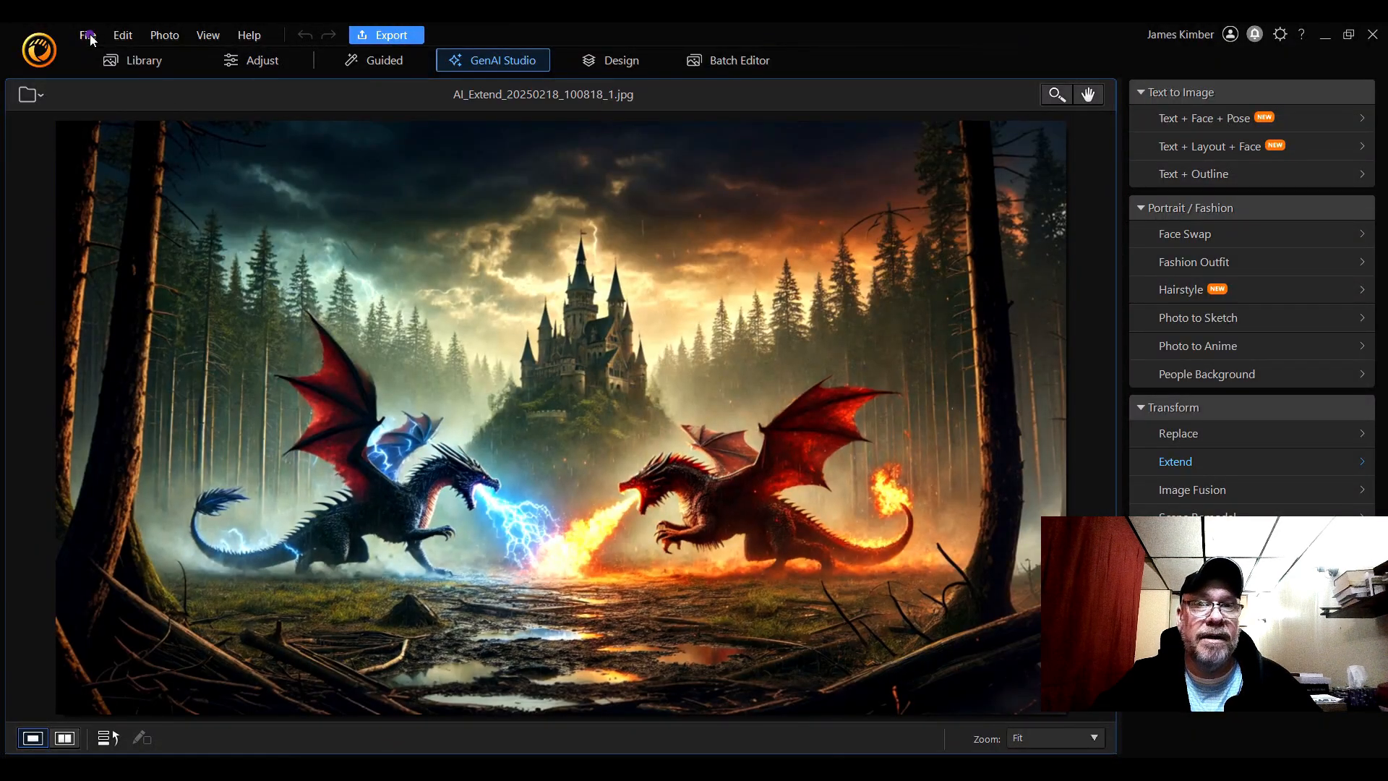
Step: Open the advanced save options for the extended image, down to the naming and file settings
{"action": "left_click", "coordinate": [89, 36]}
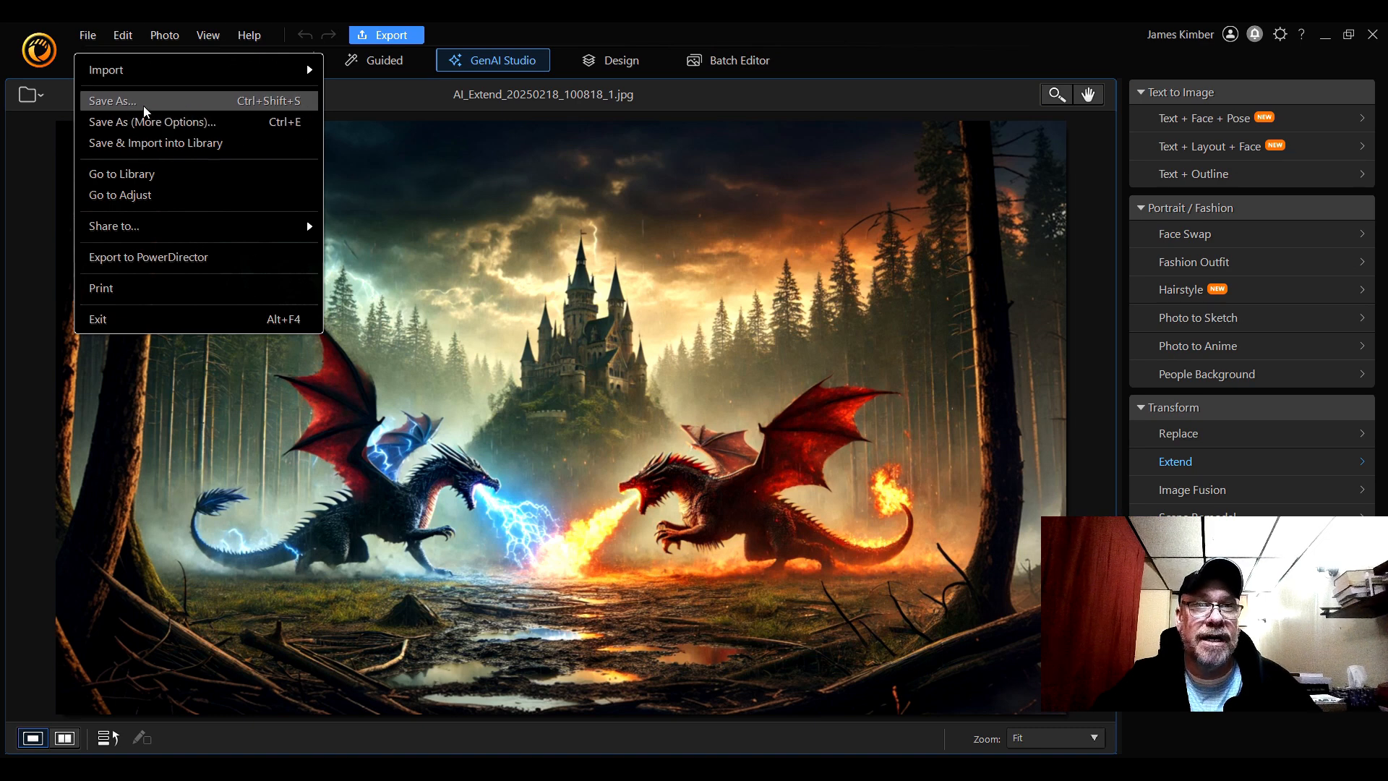
{"action": "left_click", "coordinate": [181, 123]}
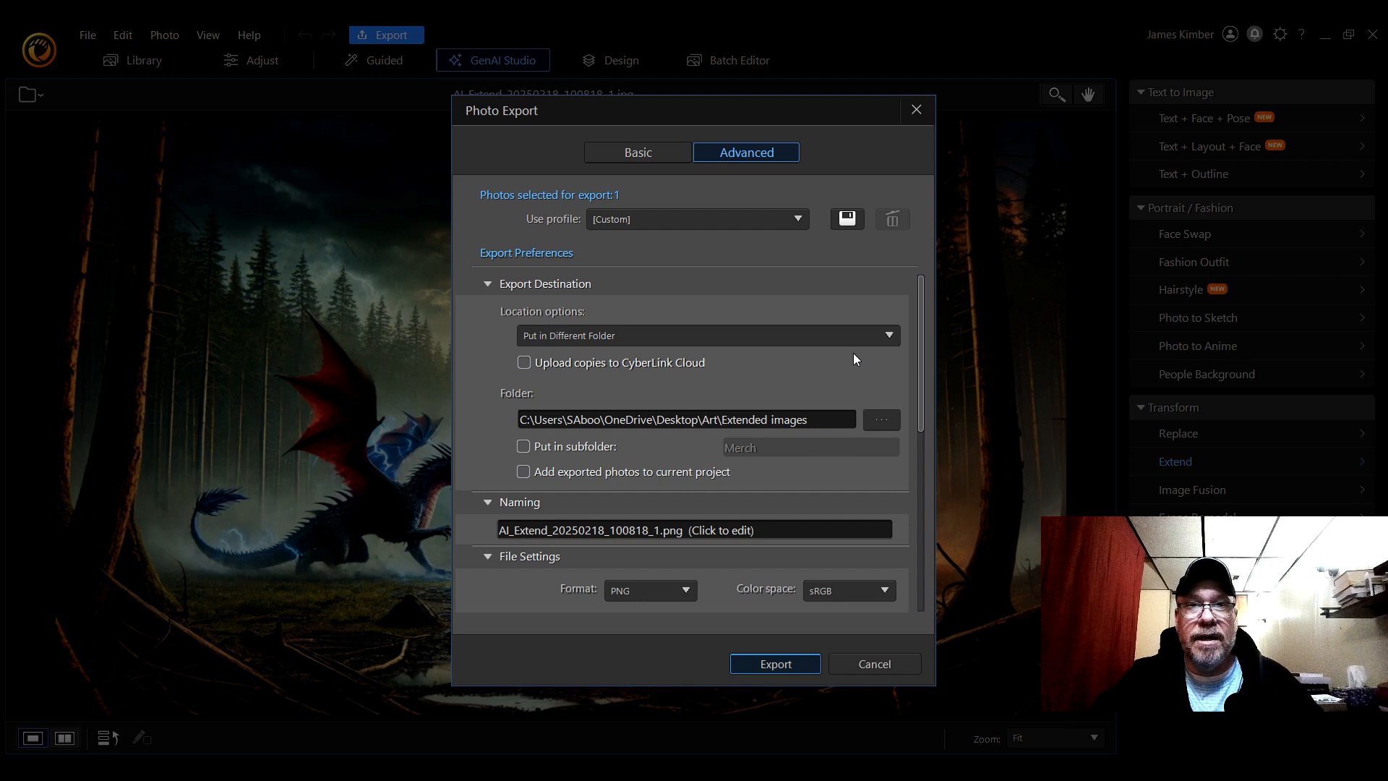
{"action": "scroll", "coordinate": [785, 380], "scroll_direction": "down", "scroll_amount": 1}
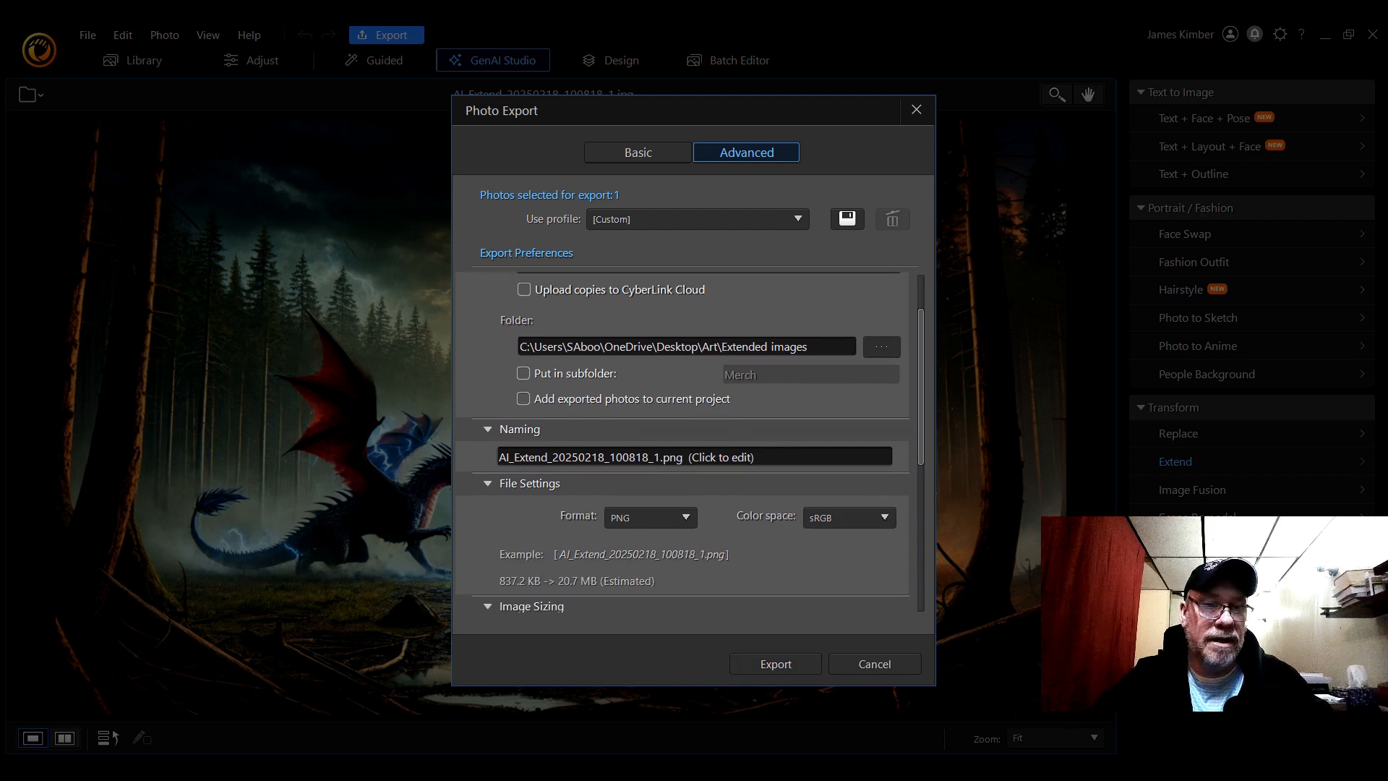
Step: Check the Extended images folder for the original's file name and the naming of extended copies, and return to the export settings
{"action": "left_click", "coordinate": [149, 679]}
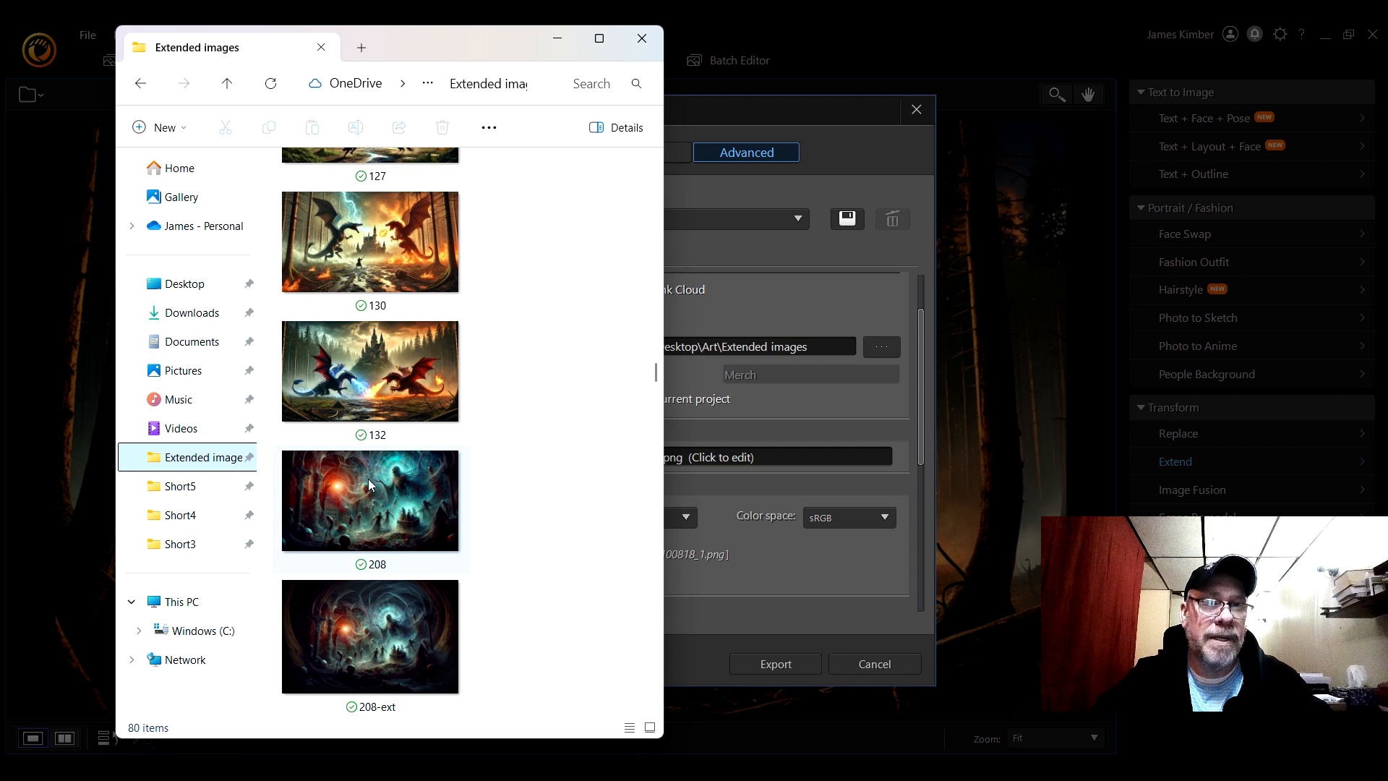
{"action": "mouse_move", "coordinate": [385, 486]}
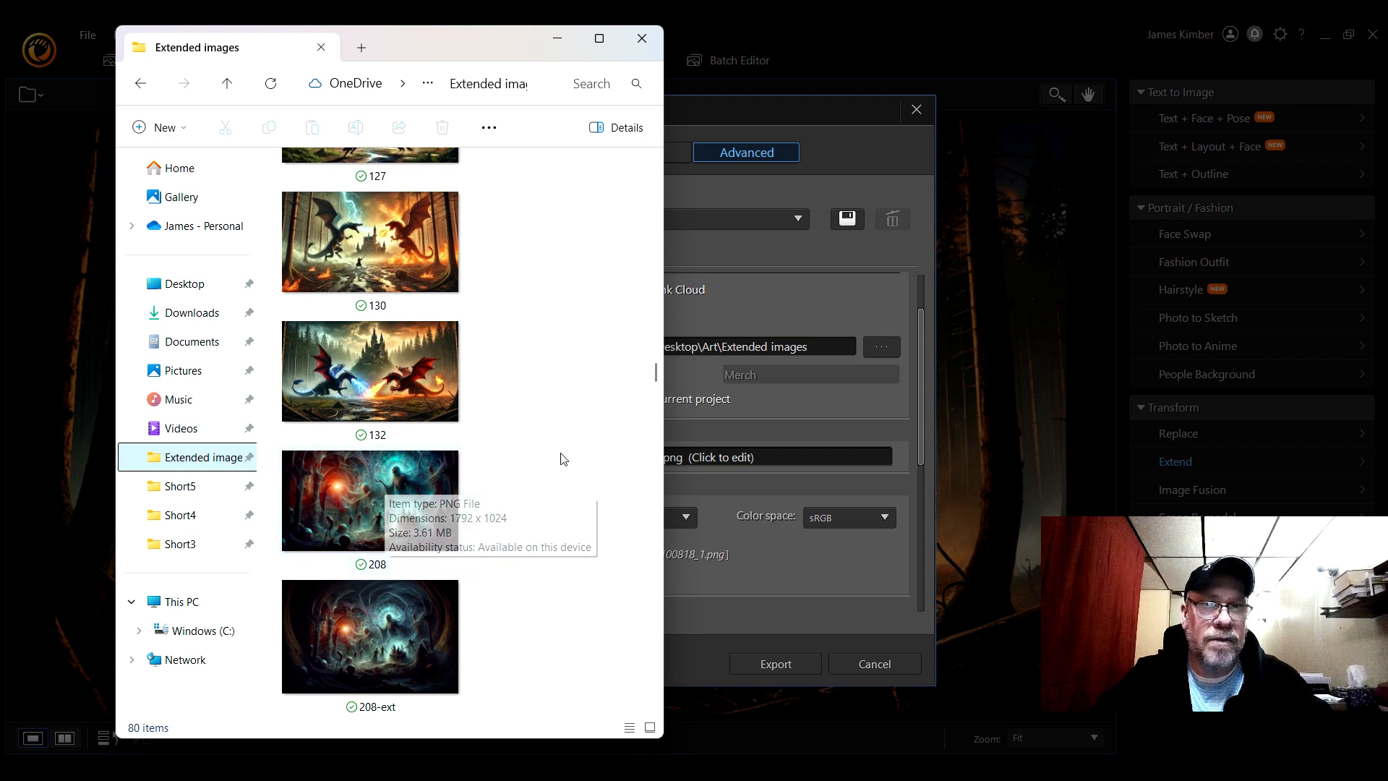
{"action": "left_click", "coordinate": [775, 440]}
Step: Name the exported file 132-ext and bring the image sizing options into view
{"action": "left_click", "coordinate": [721, 463]}
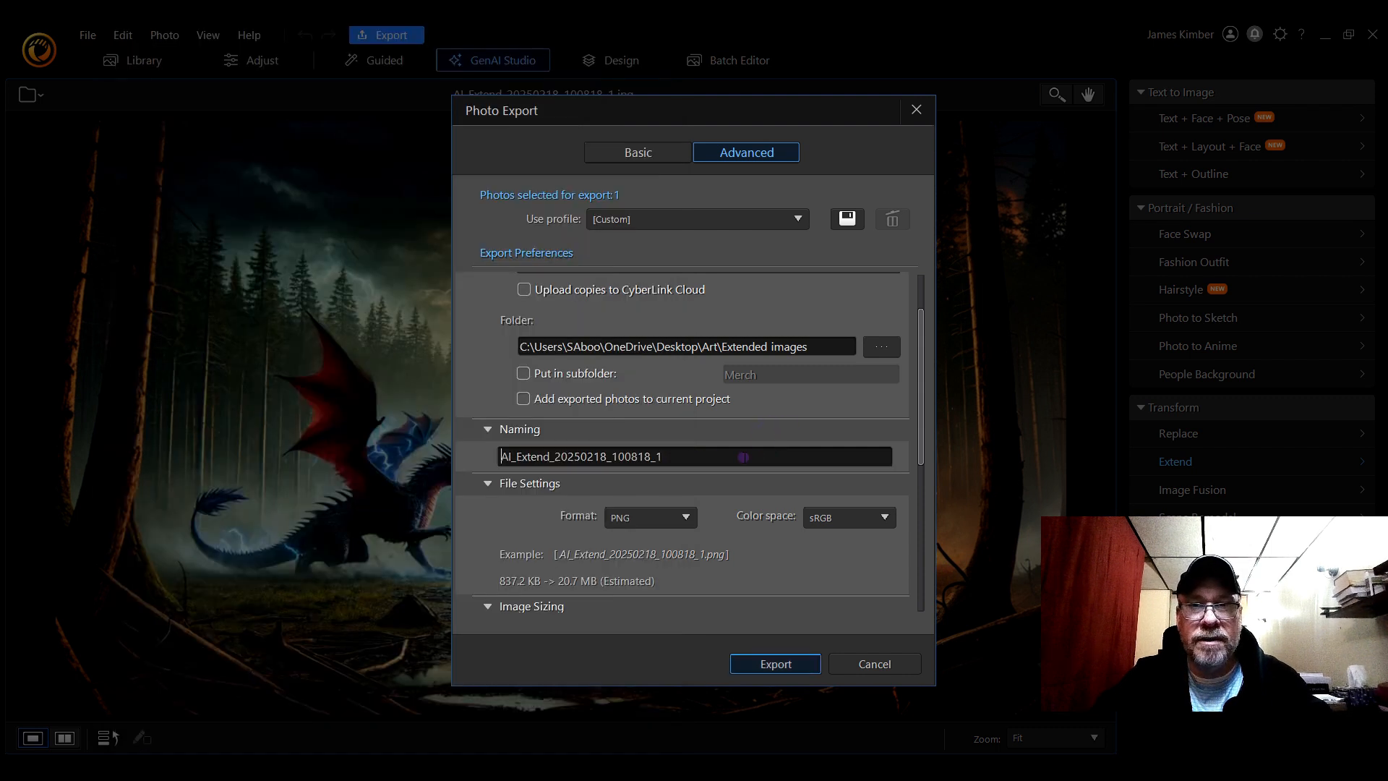
{"action": "left_click_drag", "start_coordinate": [683, 456], "coordinate": [498, 463]}
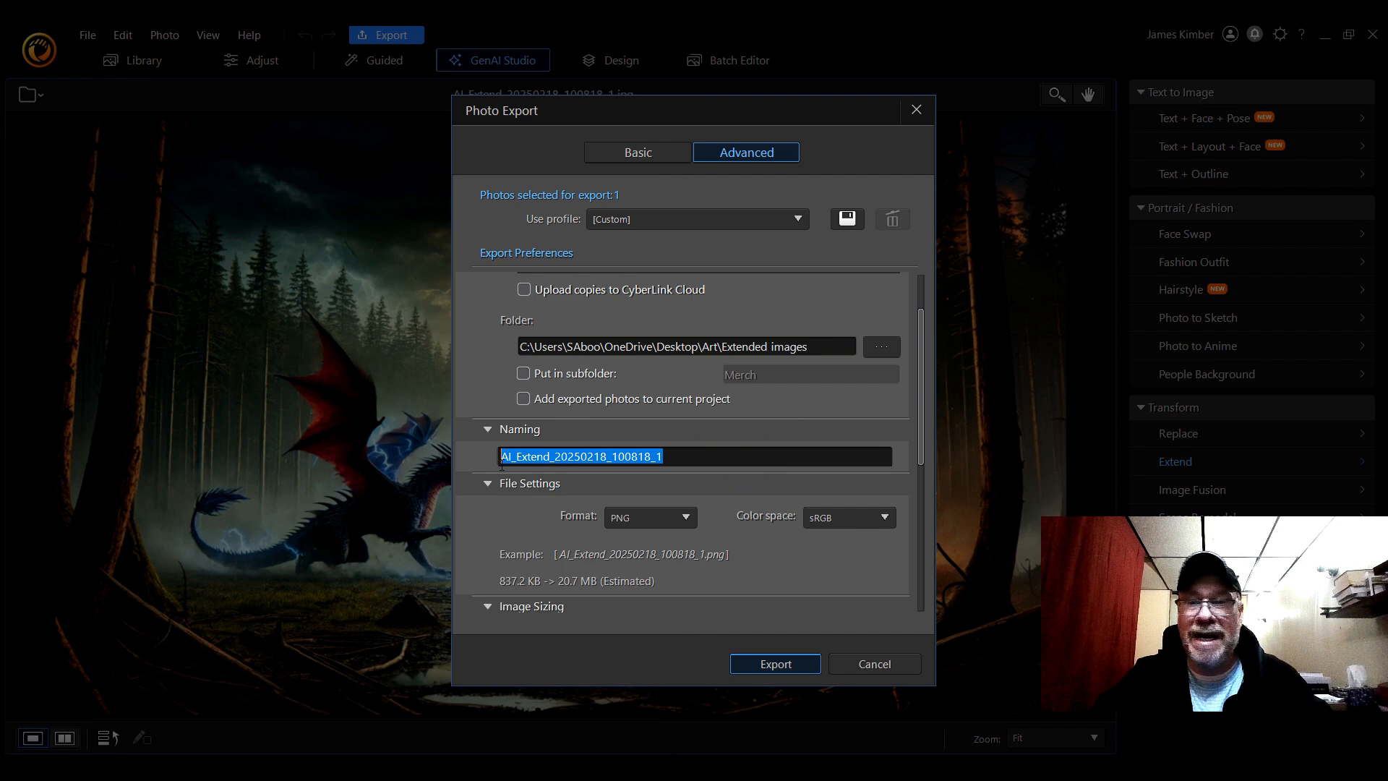
{"action": "type", "text": "132-"}
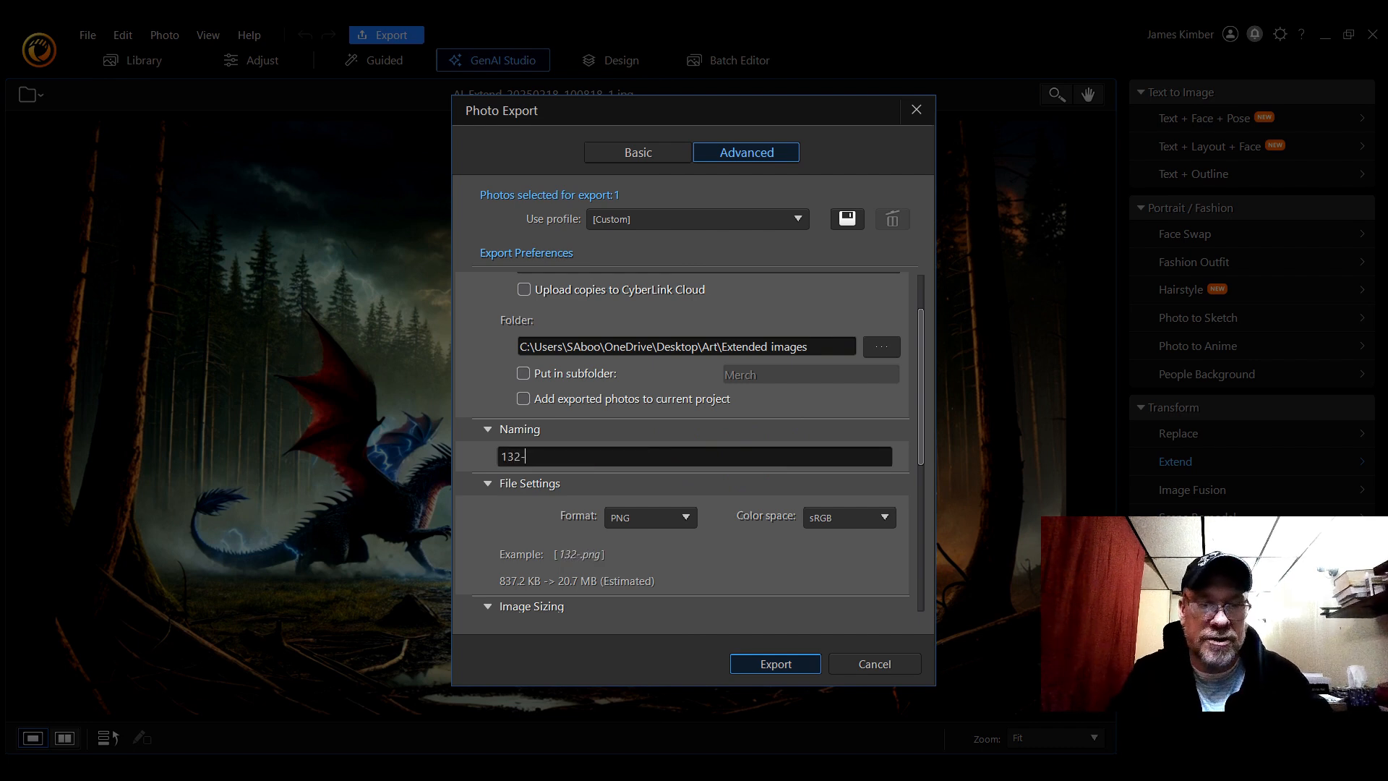
{"action": "type", "text": "ext"}
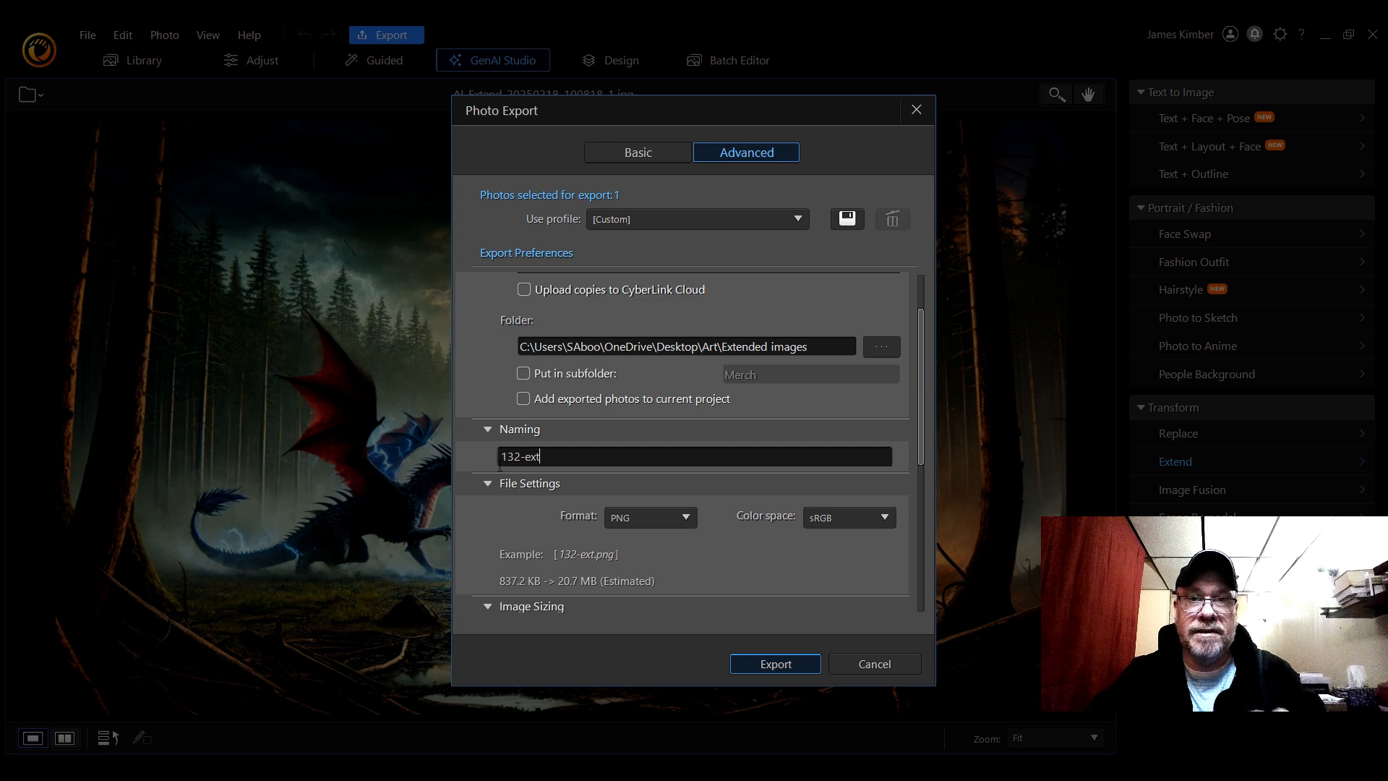
{"action": "left_click", "coordinate": [726, 501]}
{"action": "scroll", "coordinate": [726, 501], "scroll_direction": "down", "scroll_amount": 1}
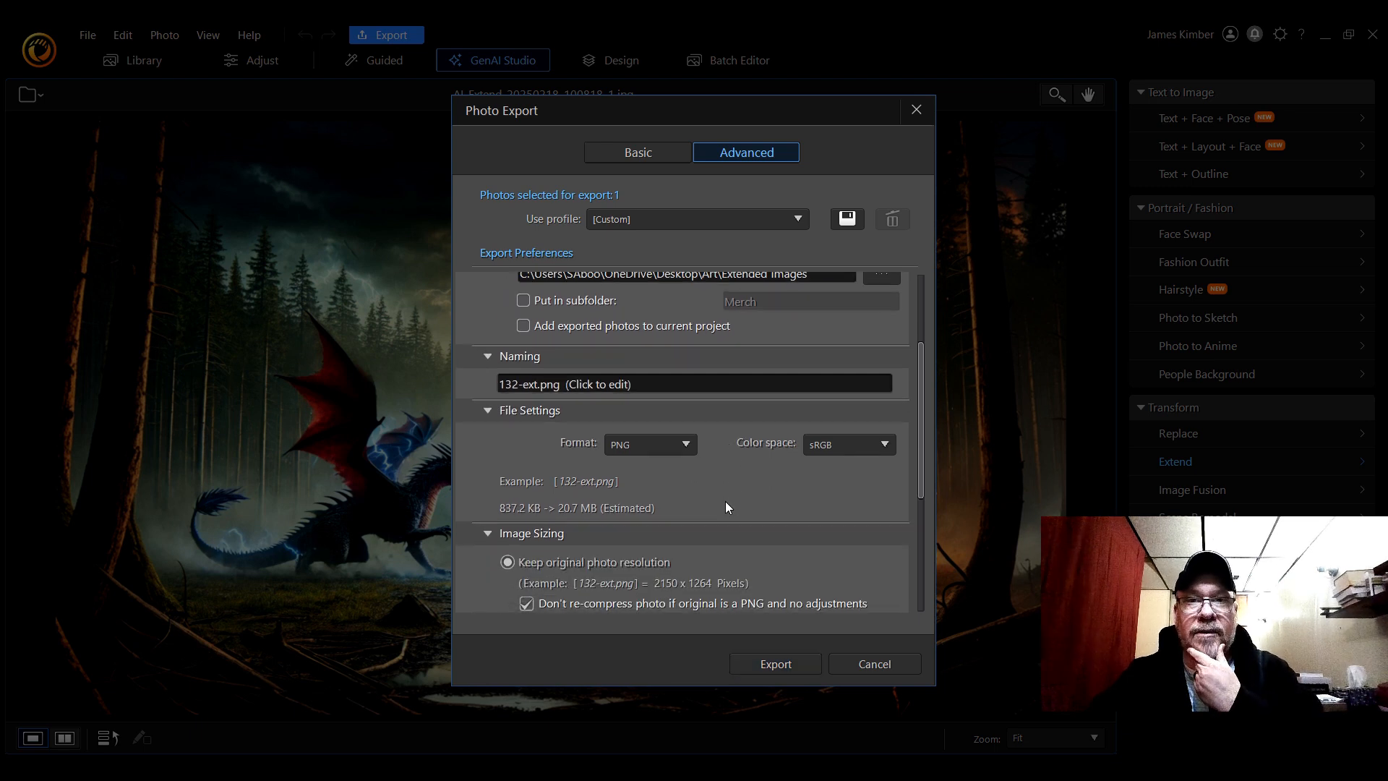
Step: Review the image sizing settings and the available color space options for the PNG export, leaving sRGB selected
{"action": "scroll", "coordinate": [726, 501], "scroll_direction": "down", "scroll_amount": 2}
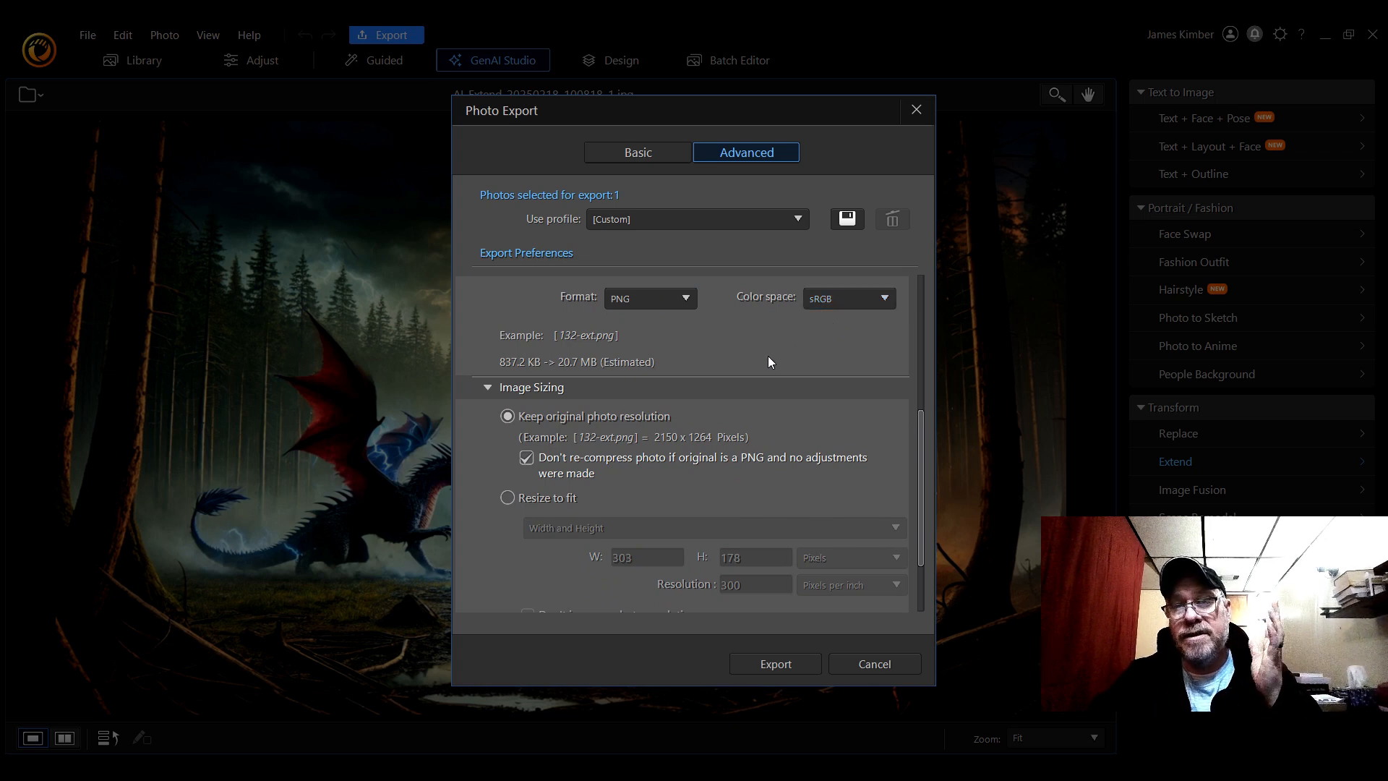
{"action": "scroll", "coordinate": [768, 355], "scroll_direction": "down", "scroll_amount": 2}
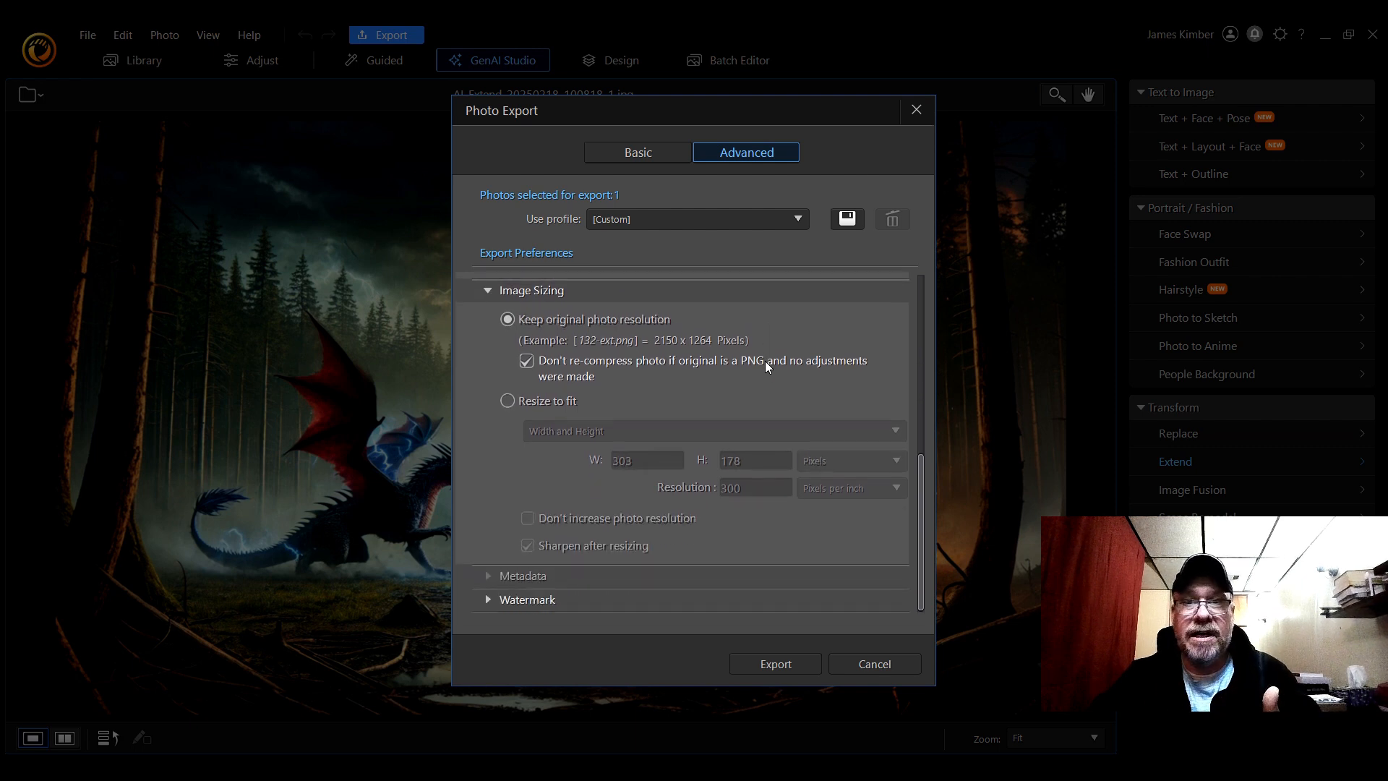
{"action": "scroll", "coordinate": [765, 362], "scroll_direction": "up", "scroll_amount": 2}
{"action": "left_click", "coordinate": [885, 311]}
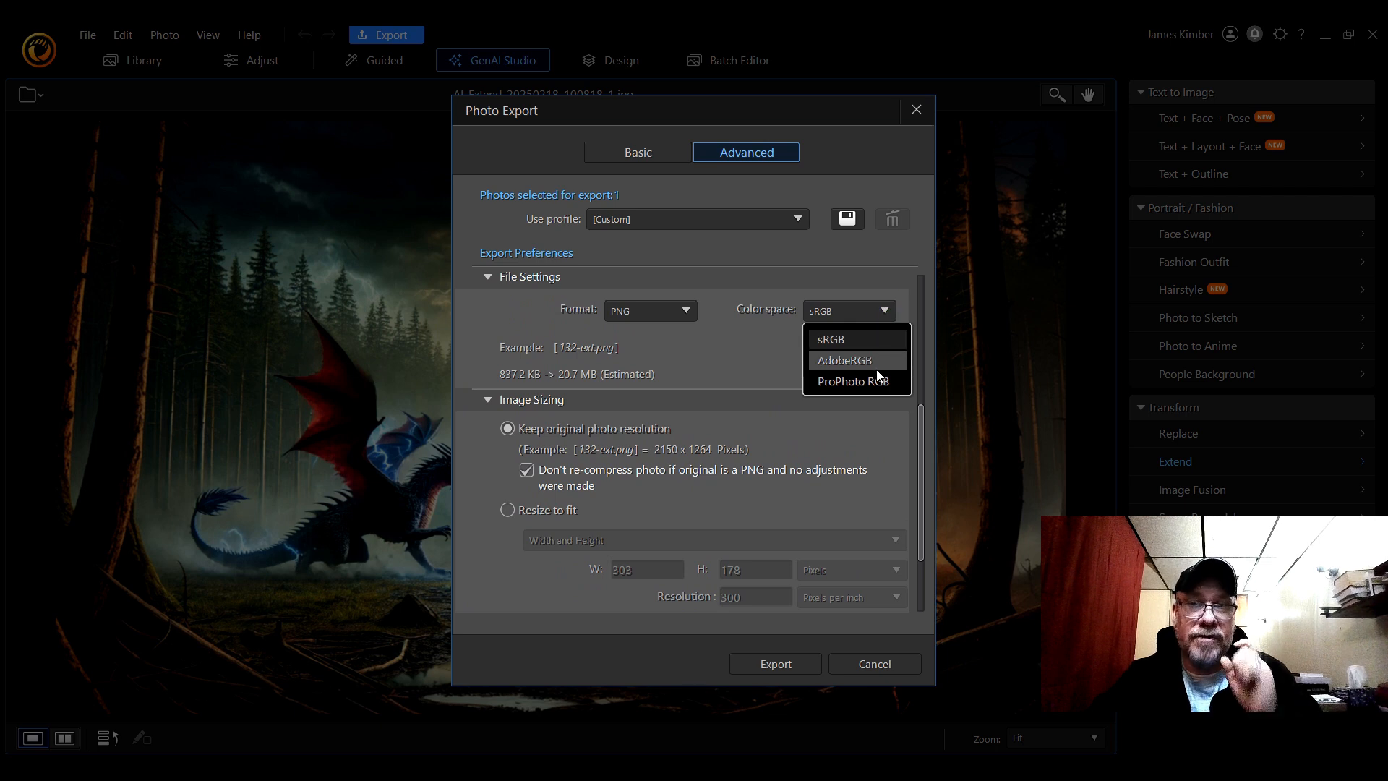
{"action": "left_click", "coordinate": [750, 368]}
{"action": "scroll", "coordinate": [751, 368], "scroll_direction": "down", "scroll_amount": 1}
{"action": "scroll", "coordinate": [750, 370], "scroll_direction": "down", "scroll_amount": 1}
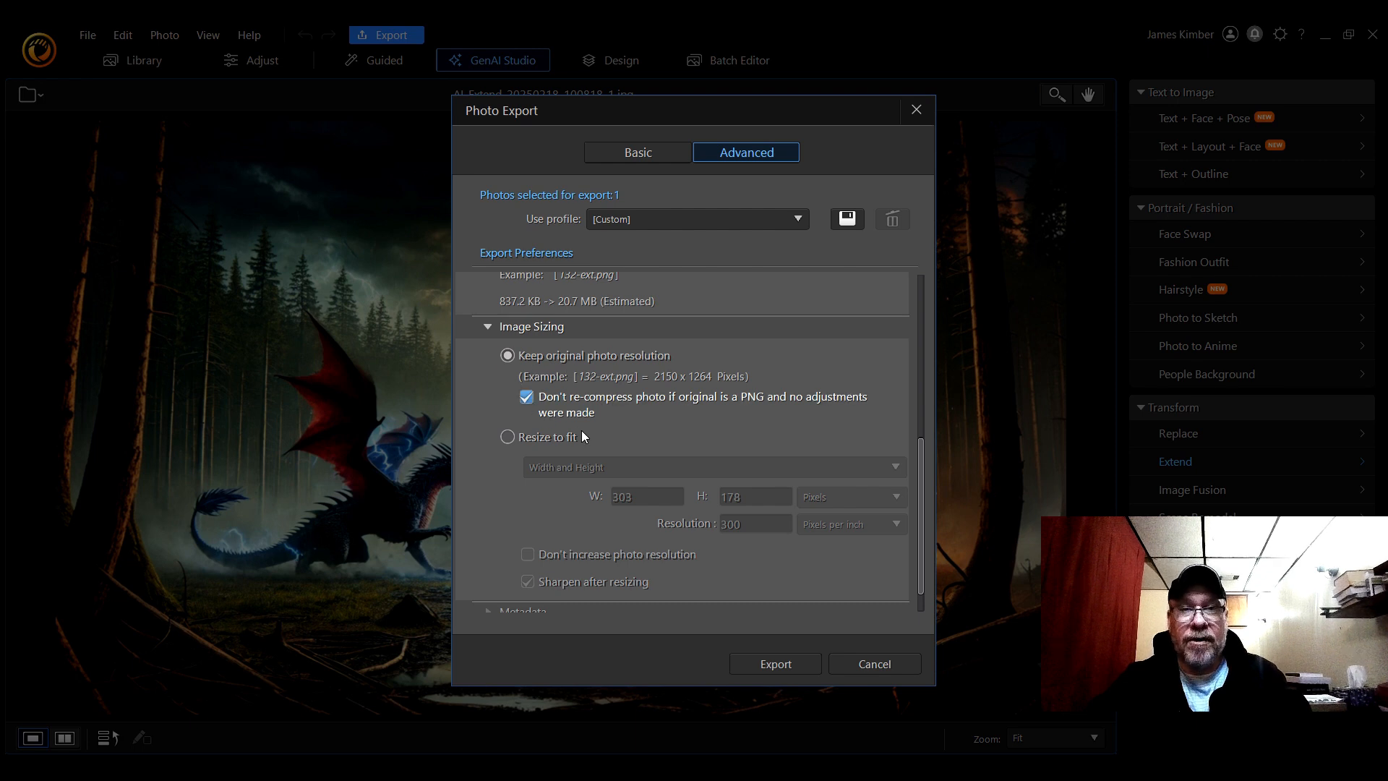
Step: Keep the original photo resolution rather than resizing to fit, and export the image
{"action": "left_click", "coordinate": [507, 437]}
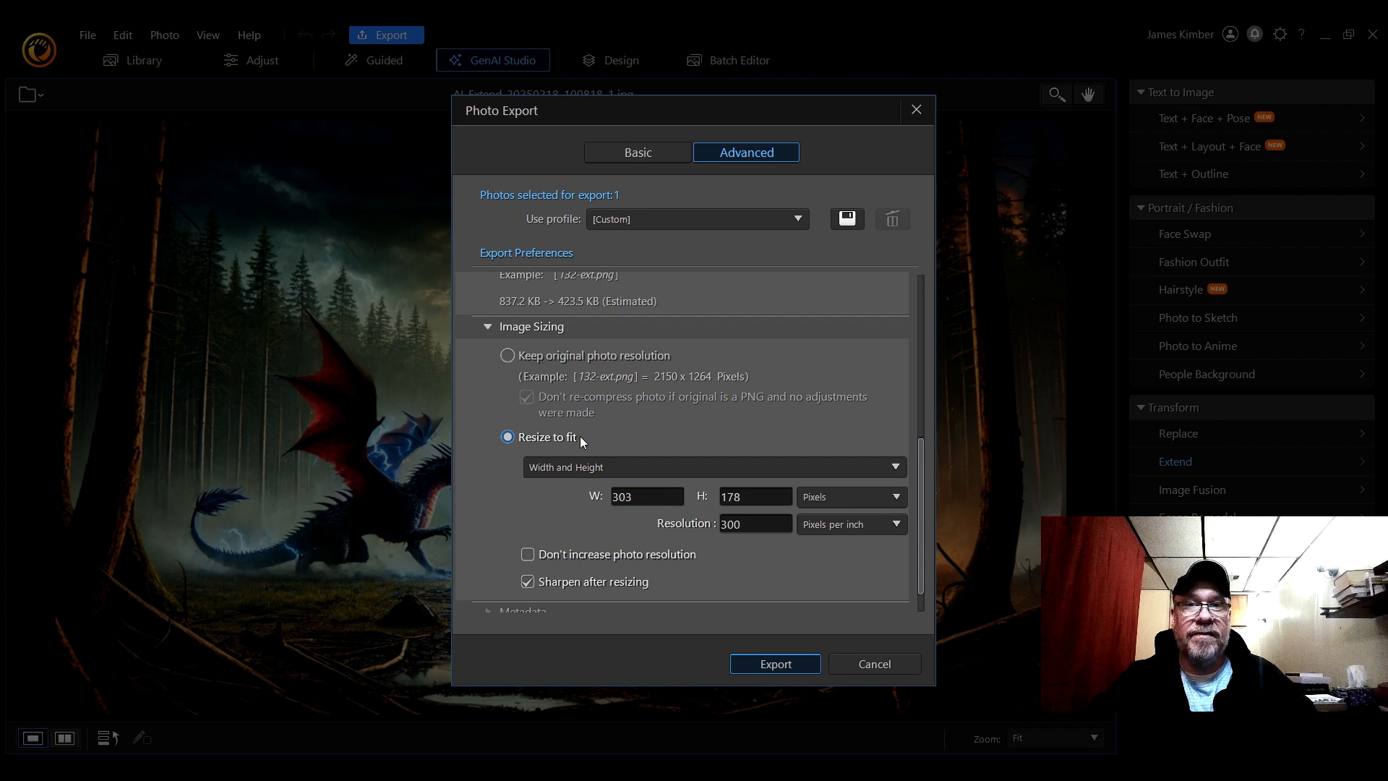
{"action": "left_click", "coordinate": [508, 357]}
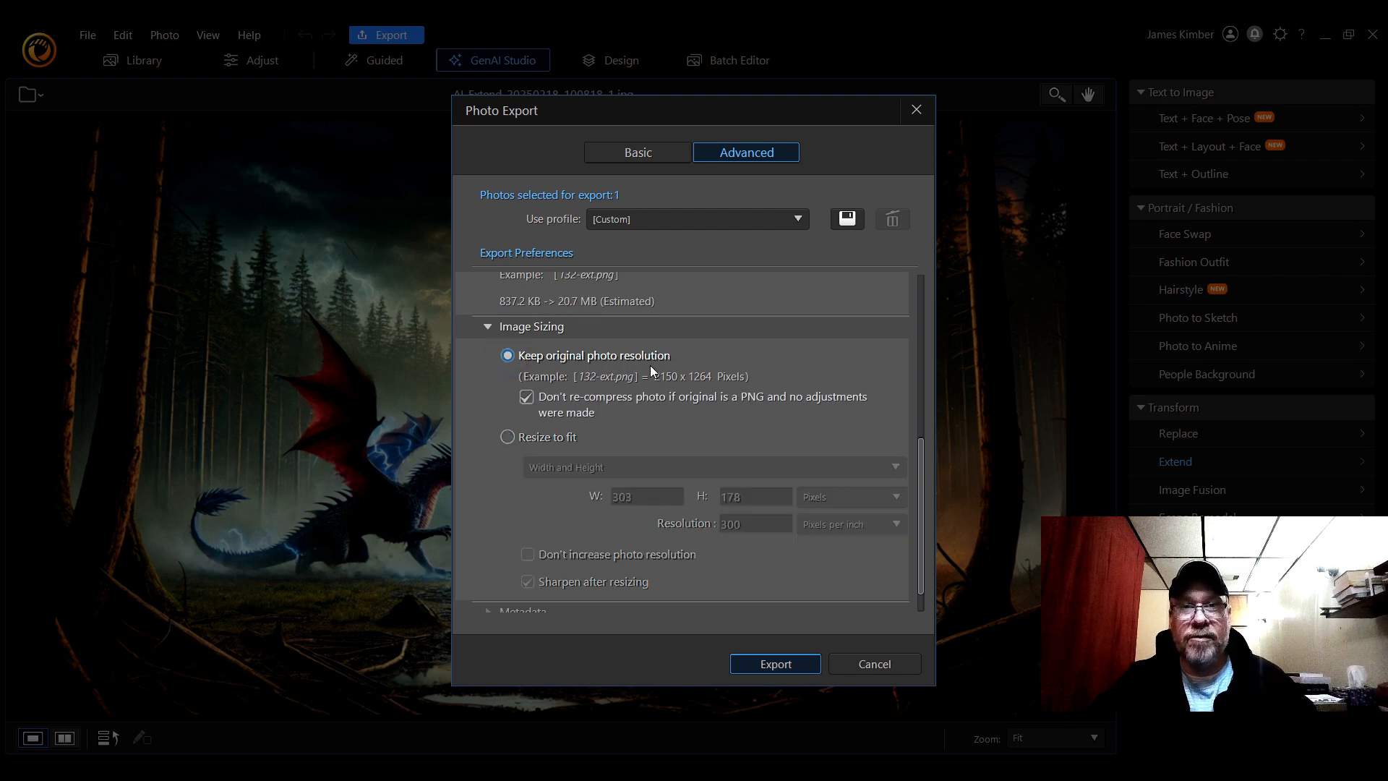
{"action": "left_click", "coordinate": [775, 664]}
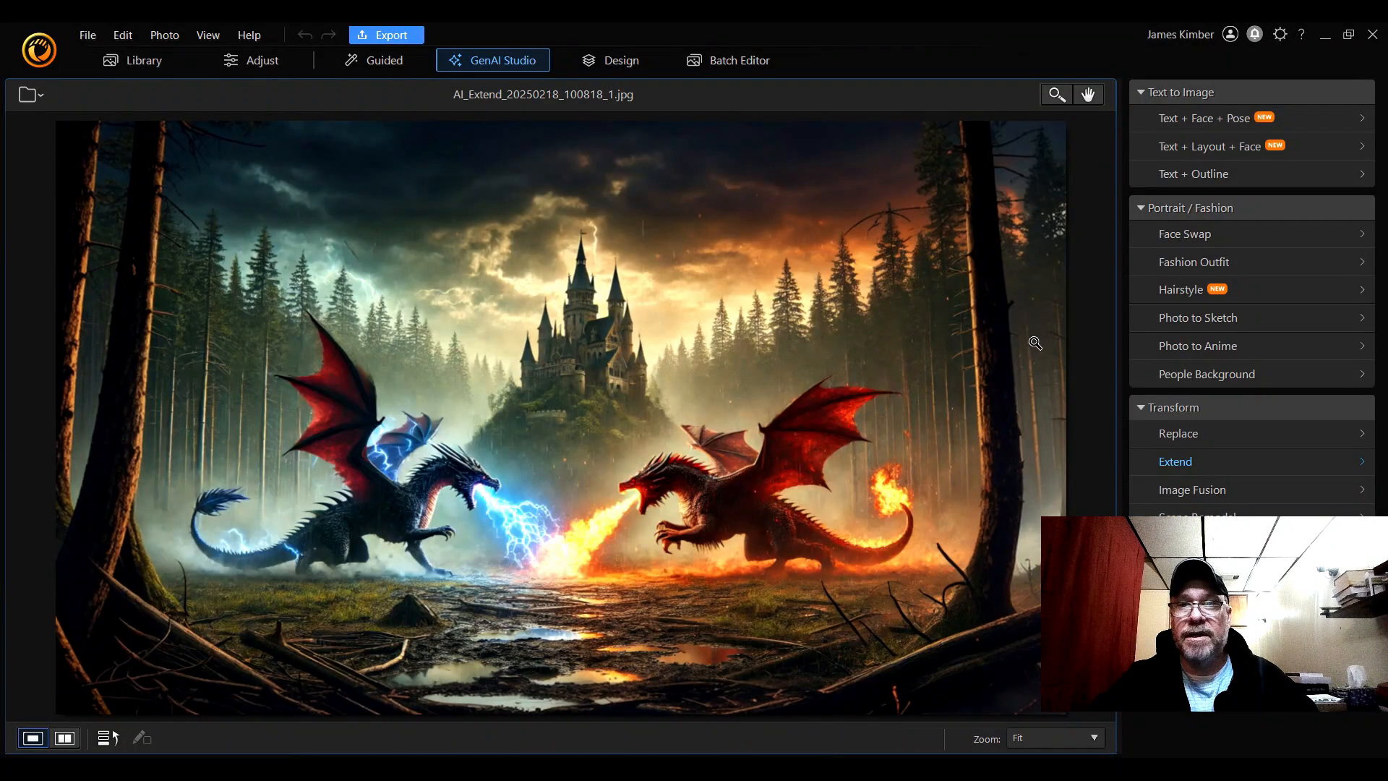
Step: Close PhotoDirector without backing up the project and locate the exported 132-ext in the maximized Extended images folder
{"action": "left_click", "coordinate": [1373, 36]}
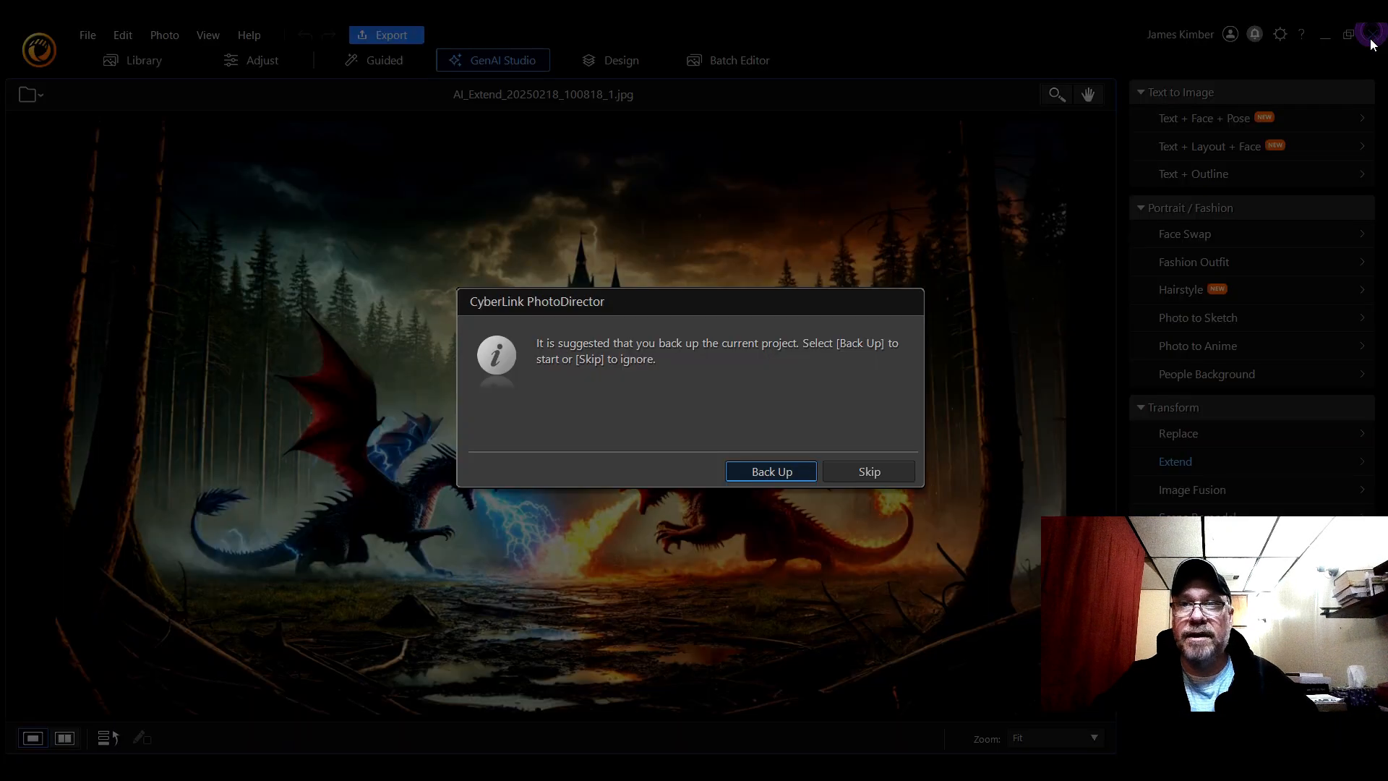
{"action": "left_click", "coordinate": [869, 471]}
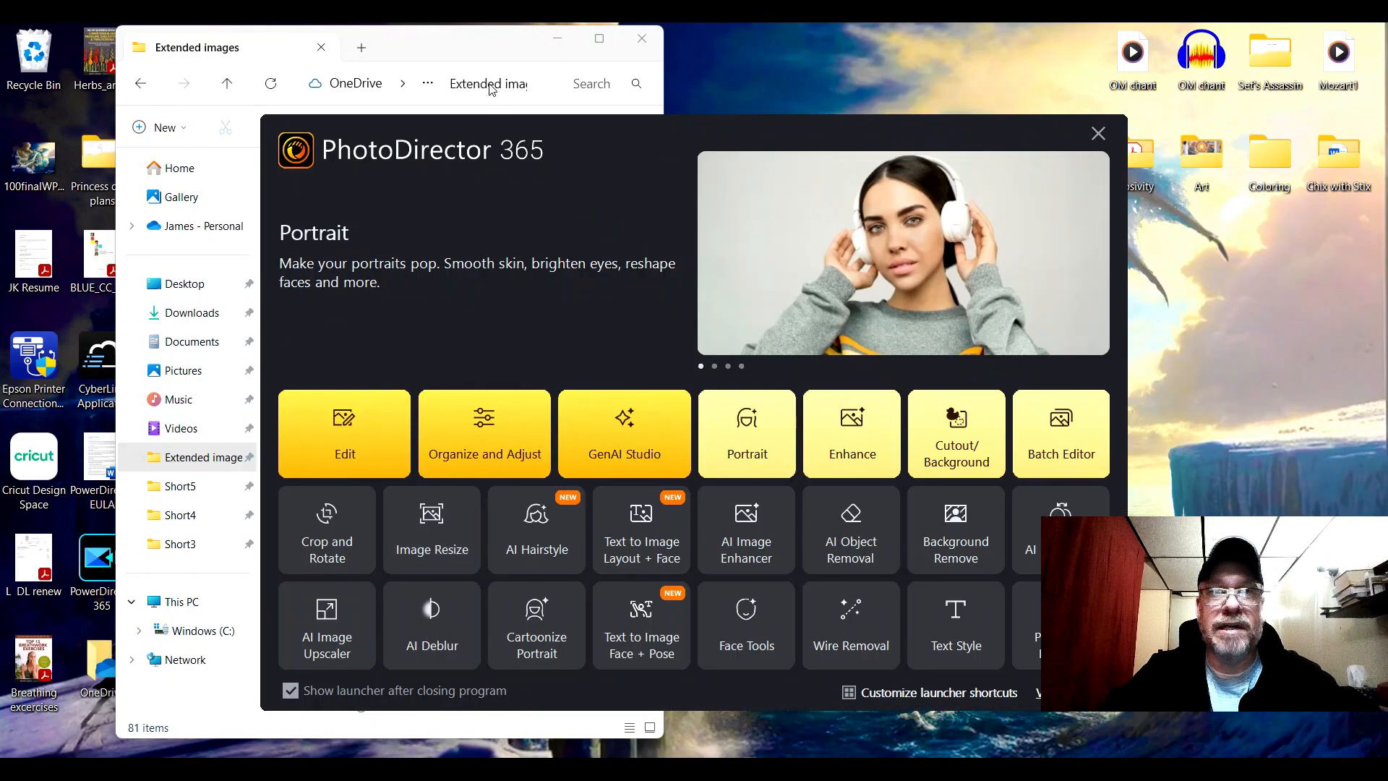
{"action": "left_click", "coordinate": [600, 44]}
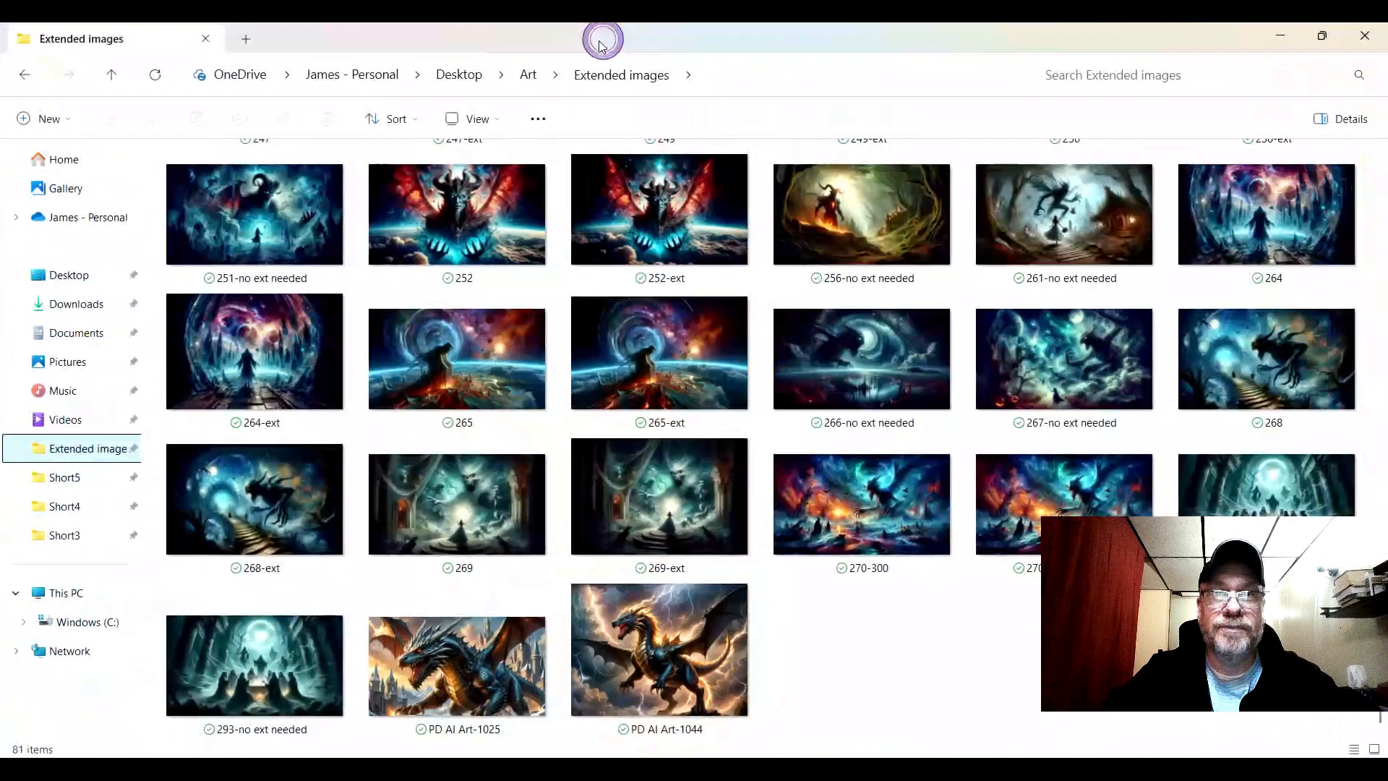
{"action": "scroll", "coordinate": [735, 551], "scroll_direction": "up", "scroll_amount": 15}
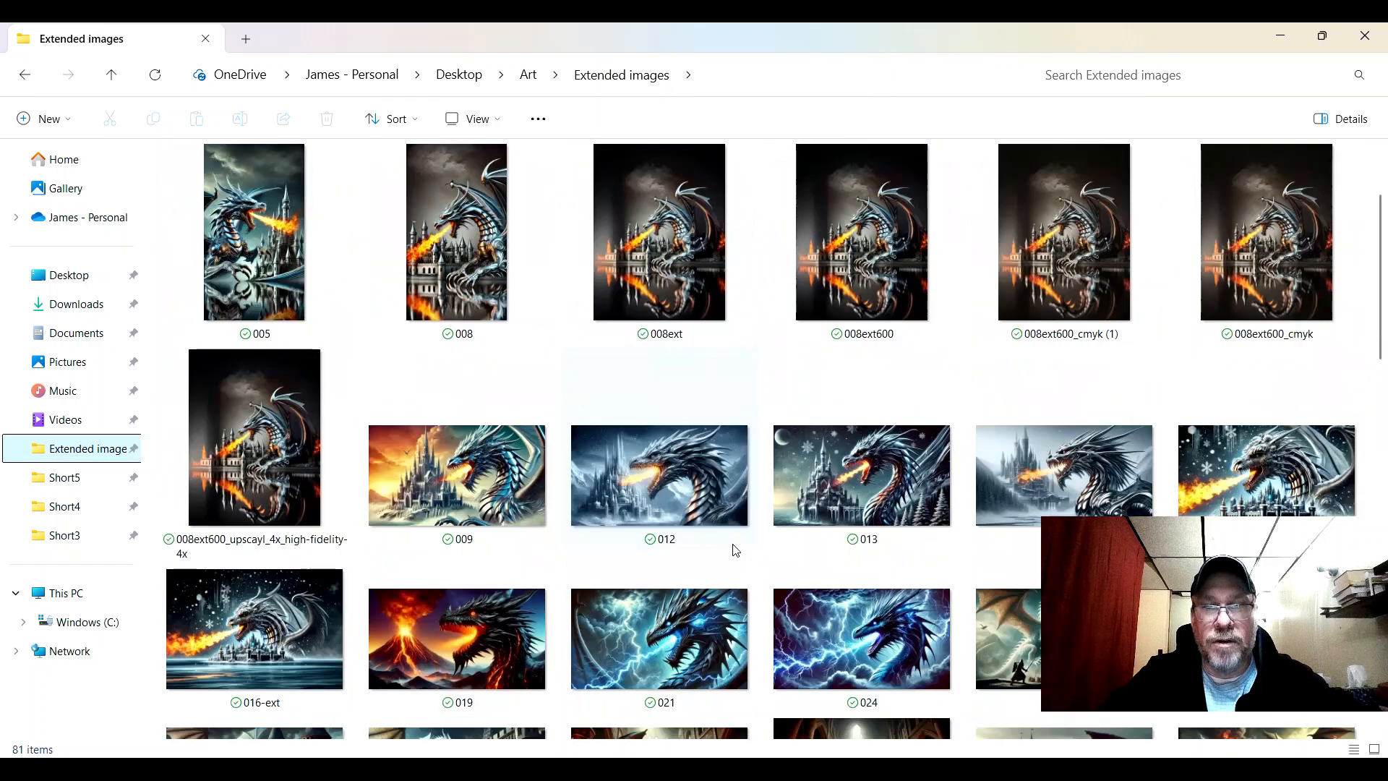
{"action": "scroll", "coordinate": [735, 551], "scroll_direction": "up", "scroll_amount": 3}
{"action": "scroll", "coordinate": [735, 551], "scroll_direction": "down", "scroll_amount": 8}
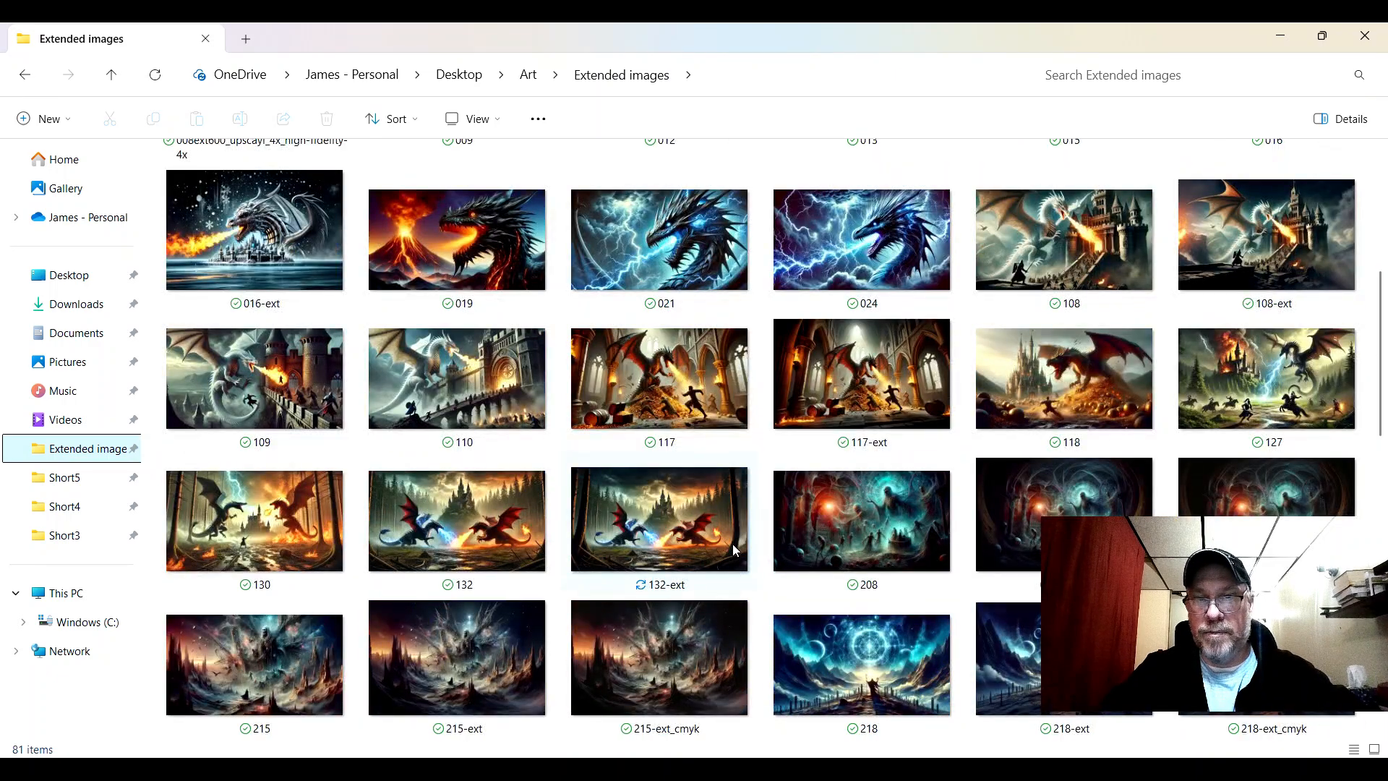
Step: Open the original image 132 in Paint, check its resolution and pixel size in the image properties, and close it
{"action": "right_click", "coordinate": [462, 528]}
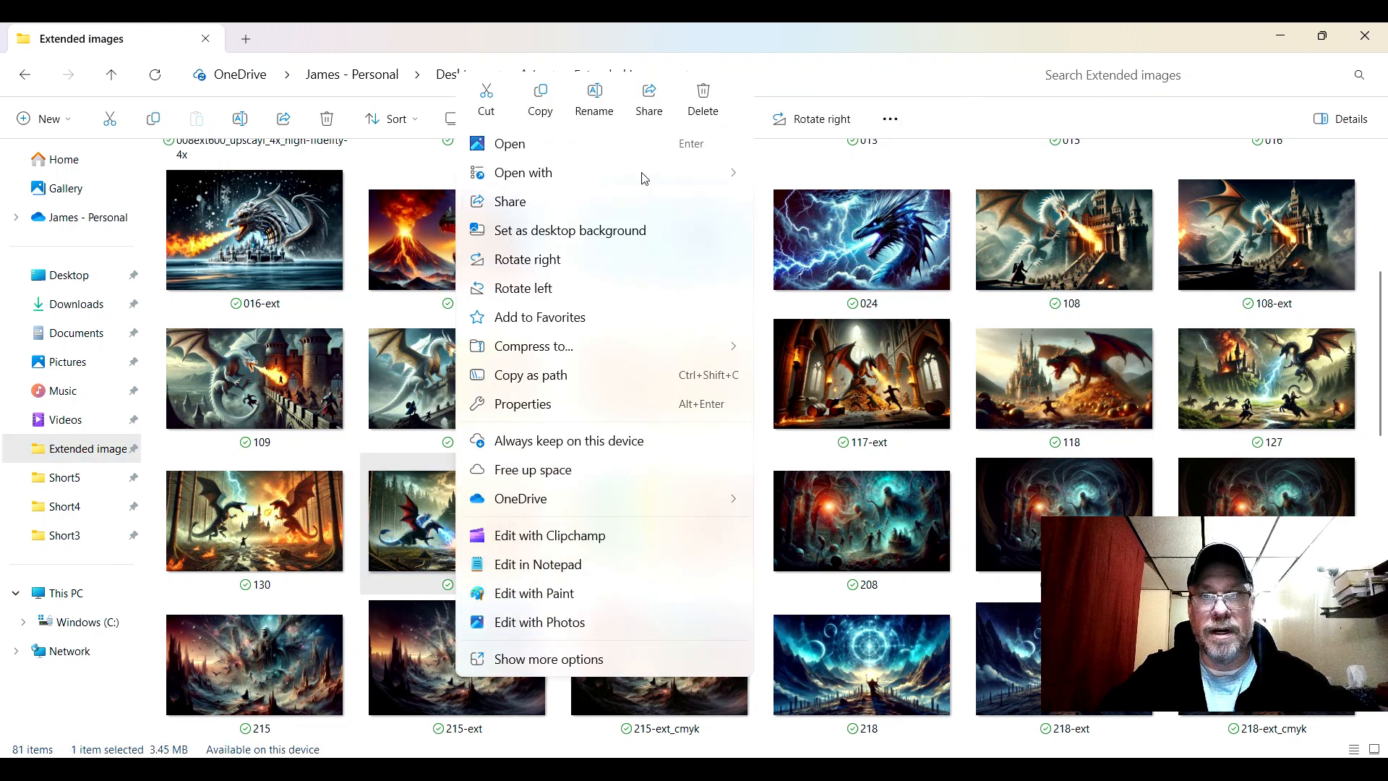
{"action": "mouse_move", "coordinate": [644, 174]}
{"action": "left_click", "coordinate": [813, 204]}
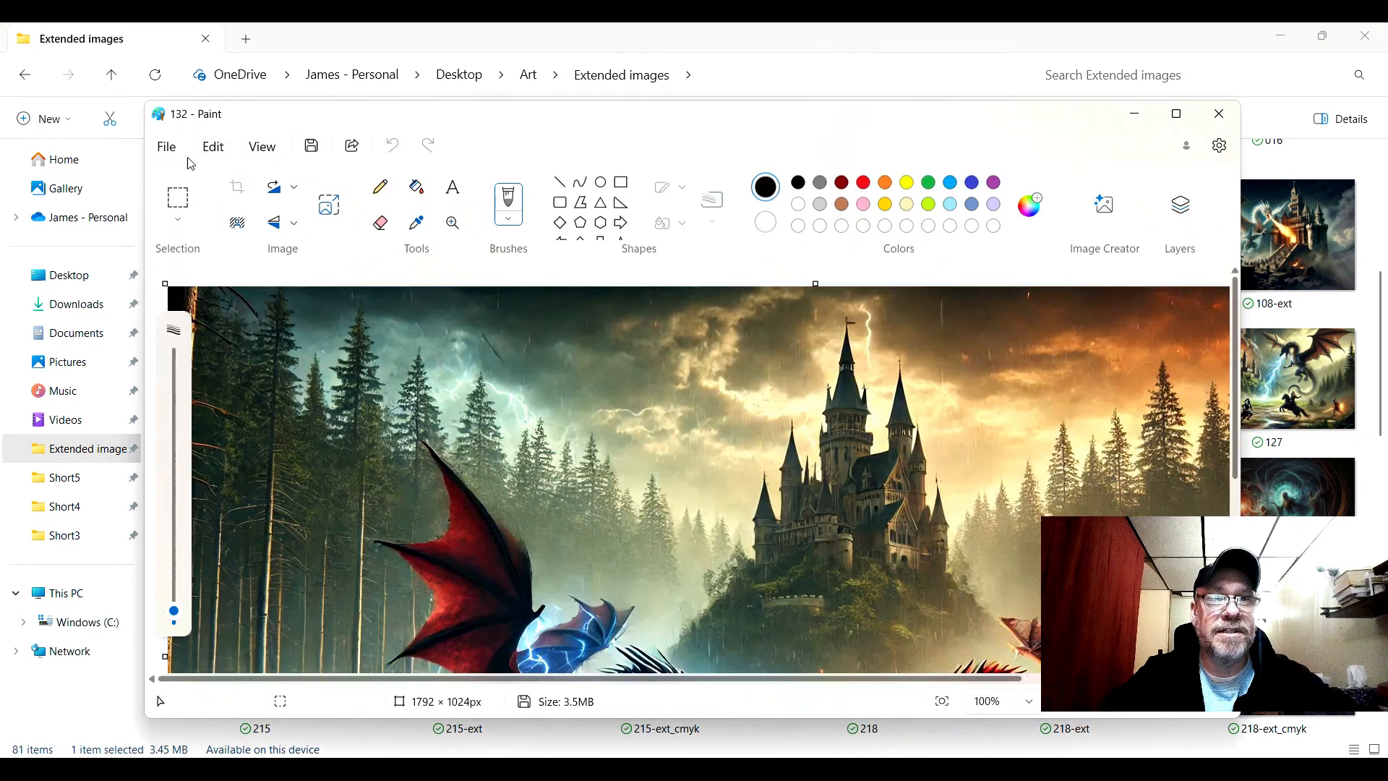
{"action": "left_click", "coordinate": [167, 147]}
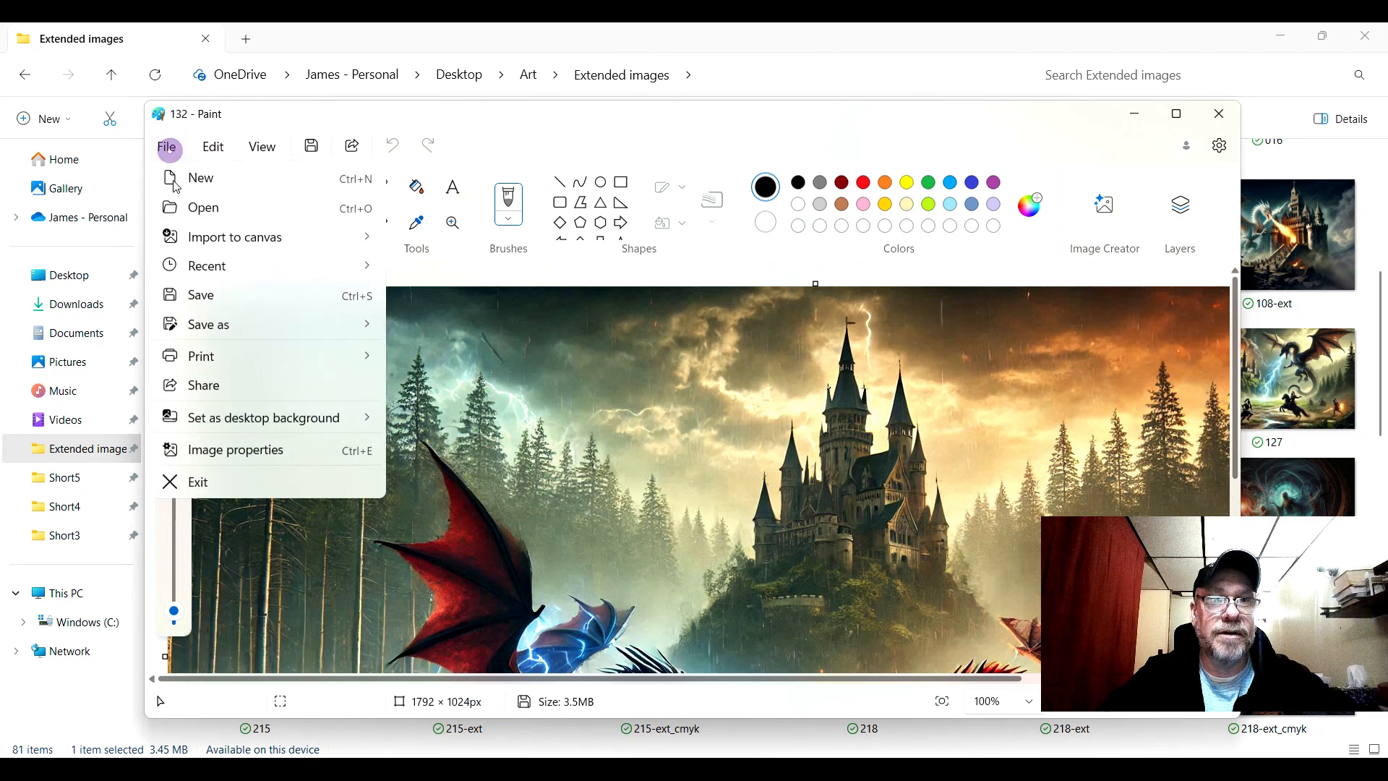
{"action": "left_click", "coordinate": [219, 451]}
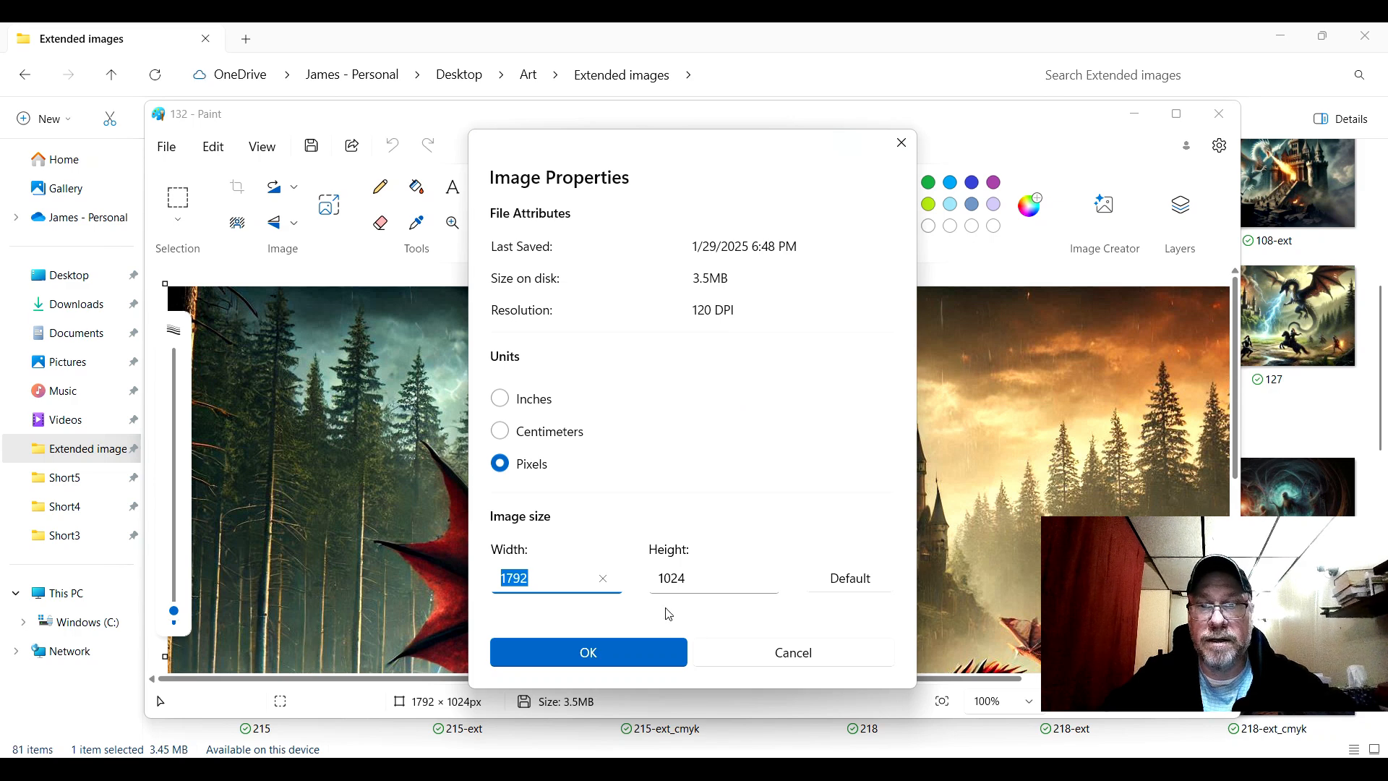
{"action": "left_click", "coordinate": [793, 656]}
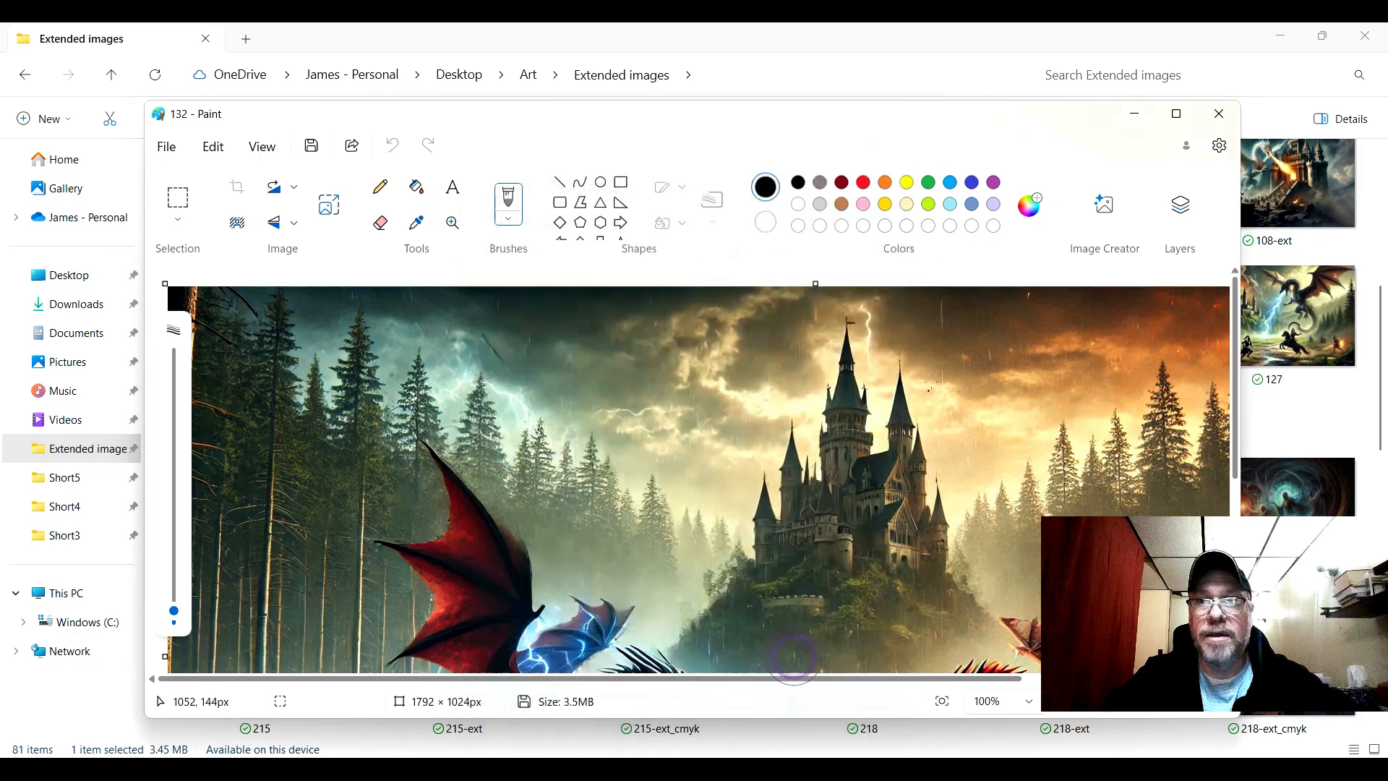
{"action": "left_click", "coordinate": [1219, 114]}
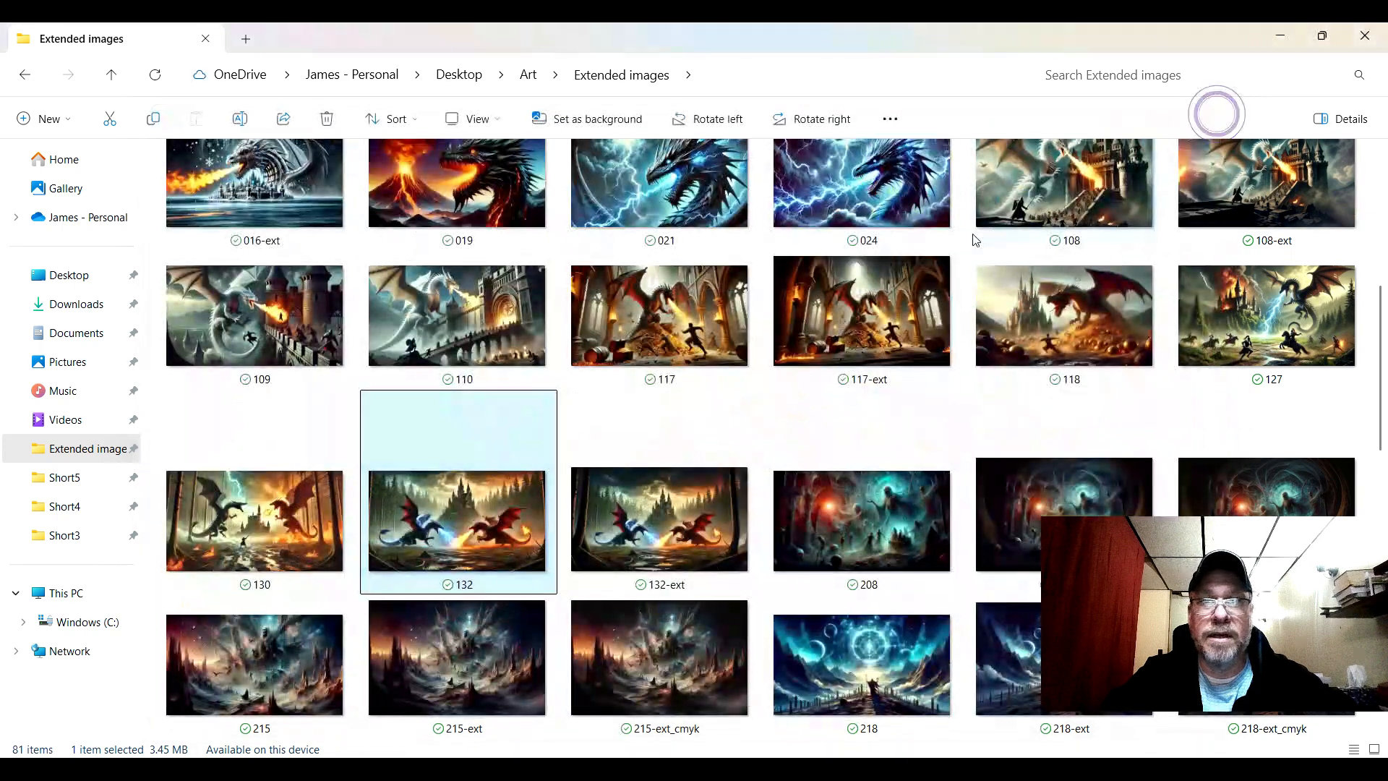
Step: Open 132-ext in Paint, check its resolution and pixel size in the image properties, and close it
{"action": "right_click", "coordinate": [663, 519]}
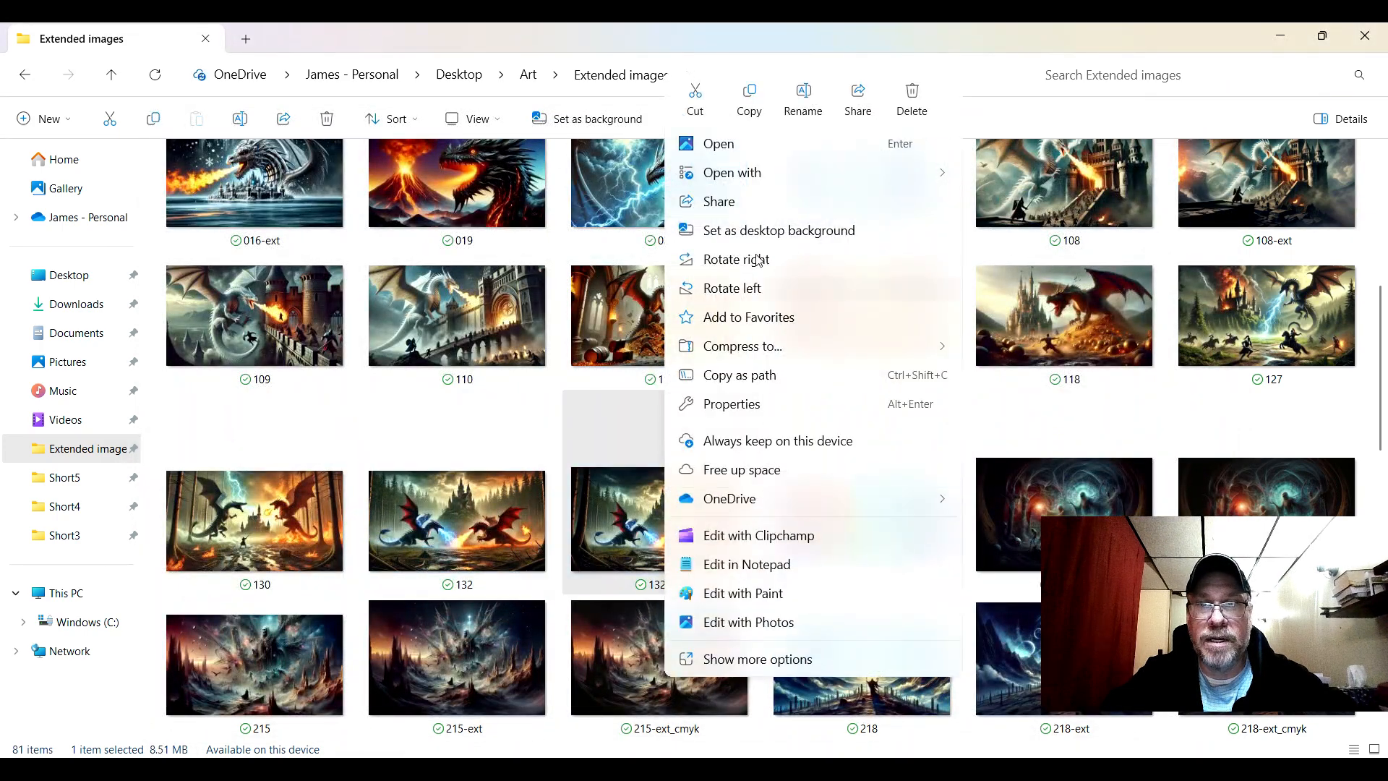
{"action": "mouse_move", "coordinate": [765, 174]}
{"action": "left_click", "coordinate": [1008, 202]}
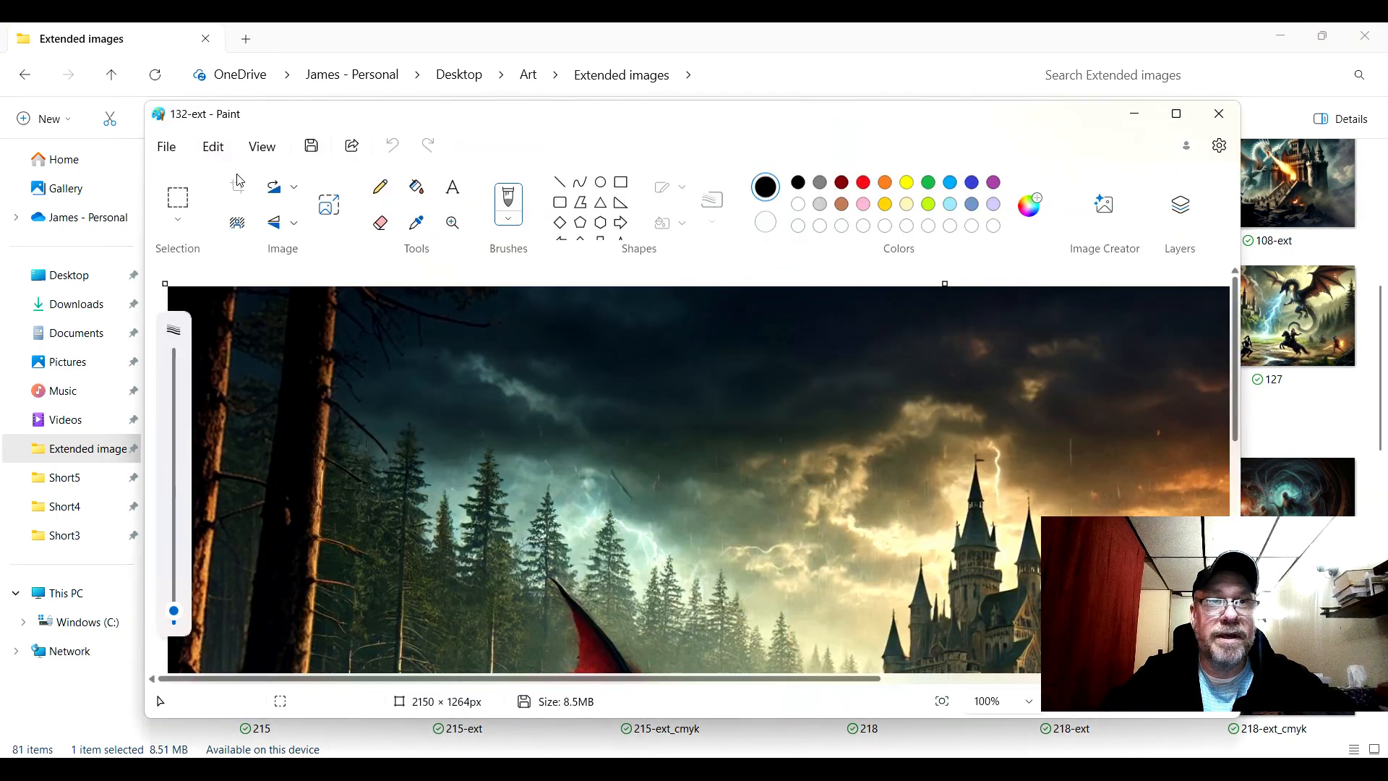
{"action": "left_click", "coordinate": [167, 147]}
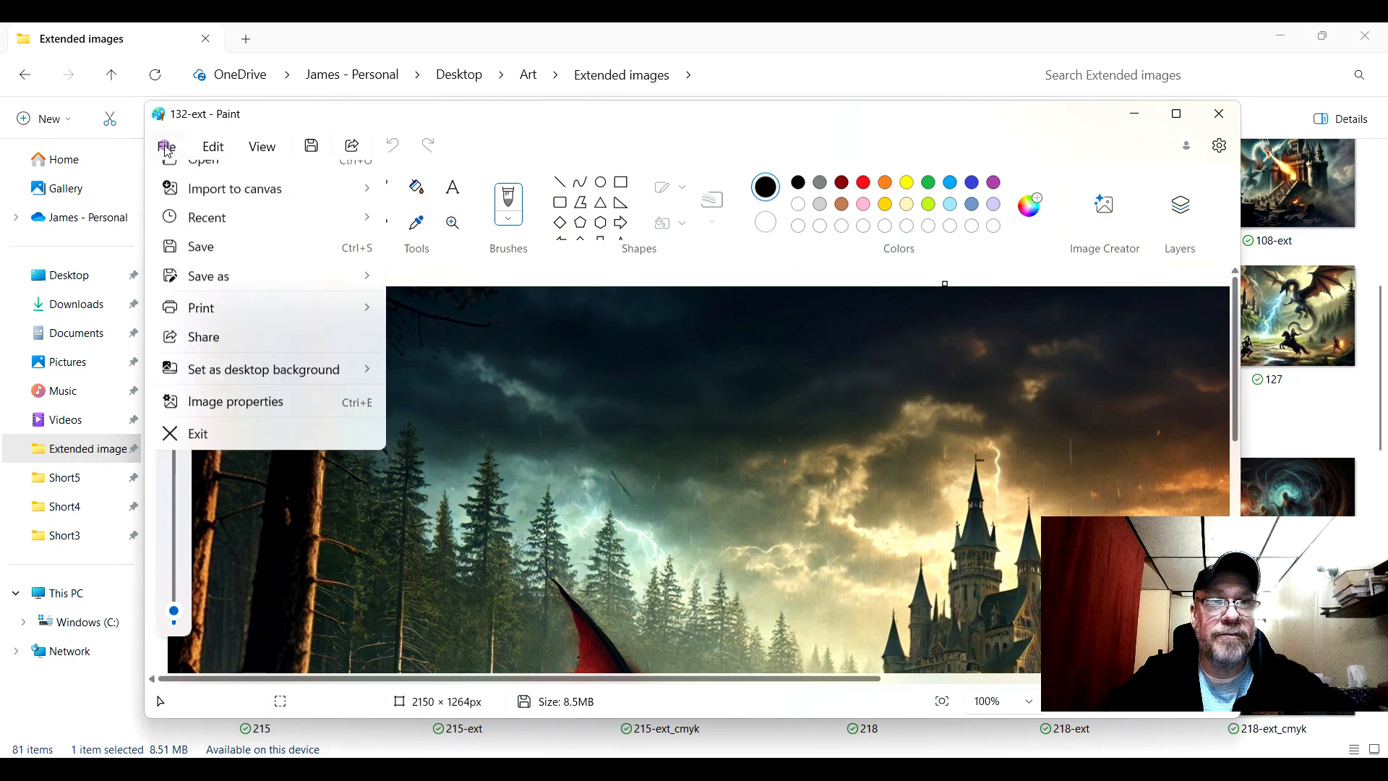
{"action": "left_click", "coordinate": [258, 449]}
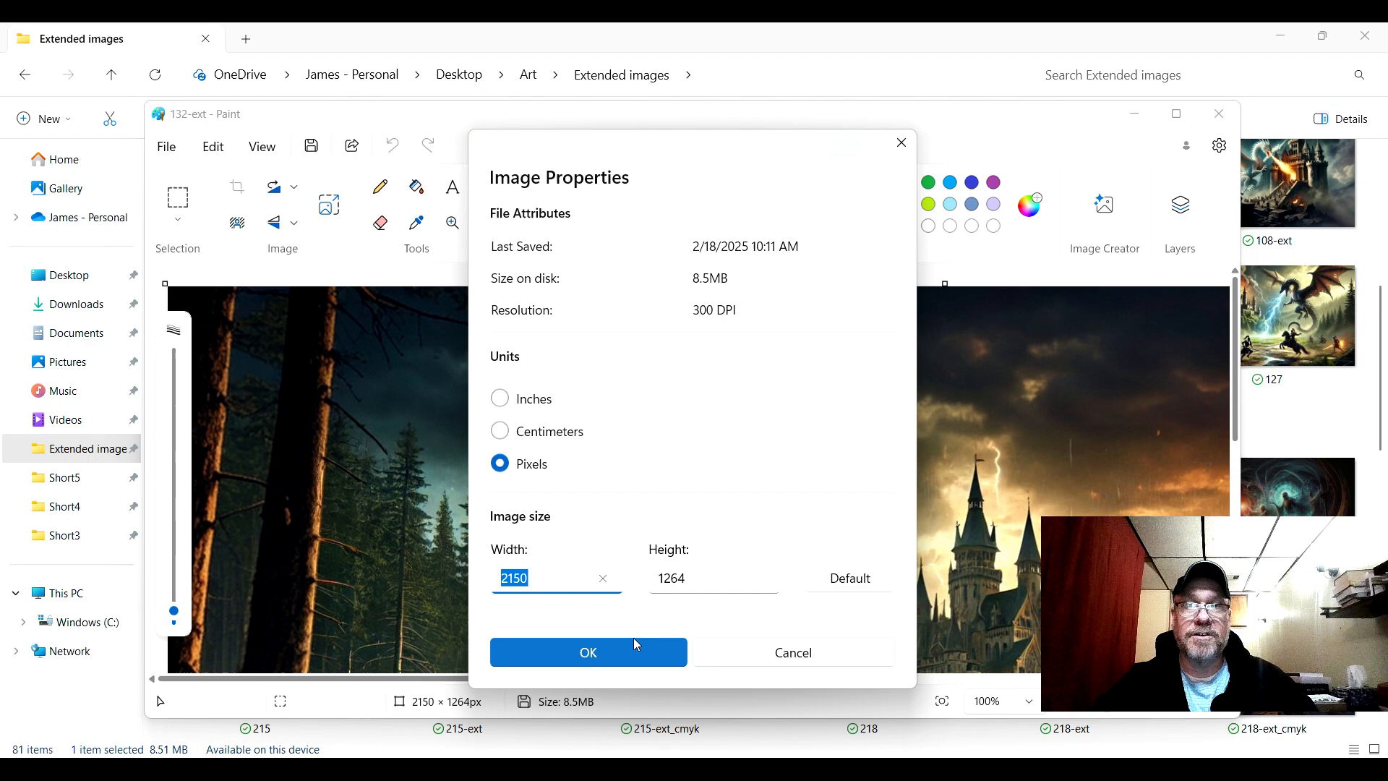
{"action": "left_click", "coordinate": [587, 655]}
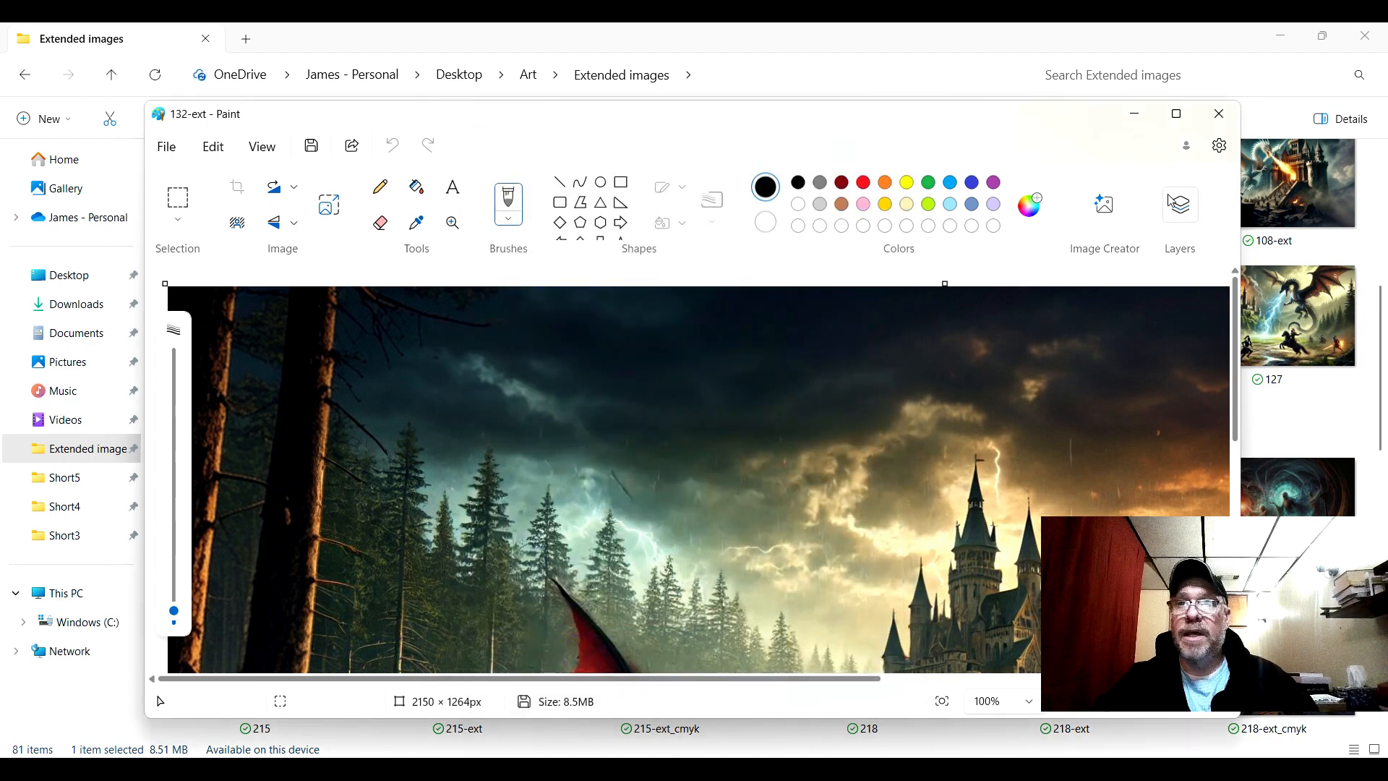
{"action": "left_click", "coordinate": [1219, 114]}
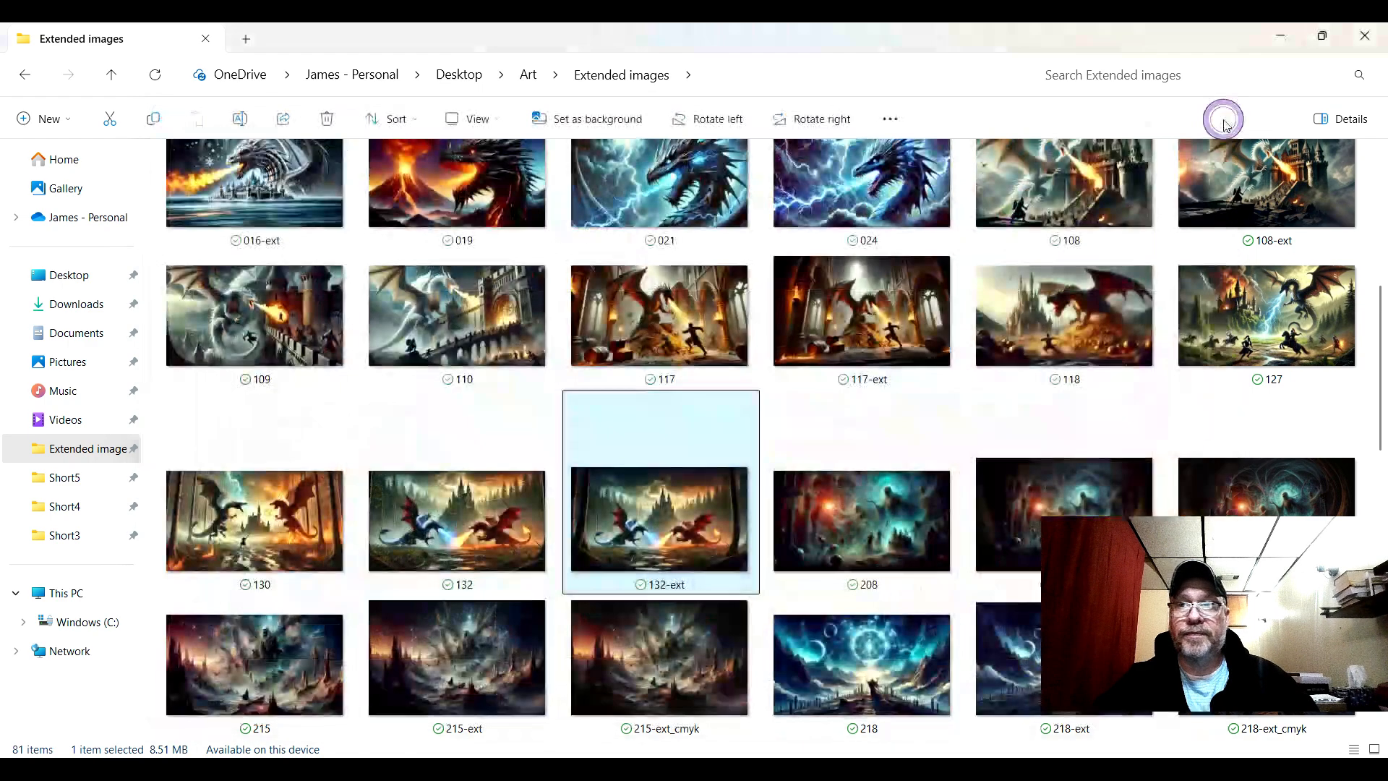
Step: Browse the whole Extended images folder to compare the original artworks with their extended copies
{"action": "scroll", "coordinate": [945, 349], "scroll_direction": "down", "scroll_amount": 10}
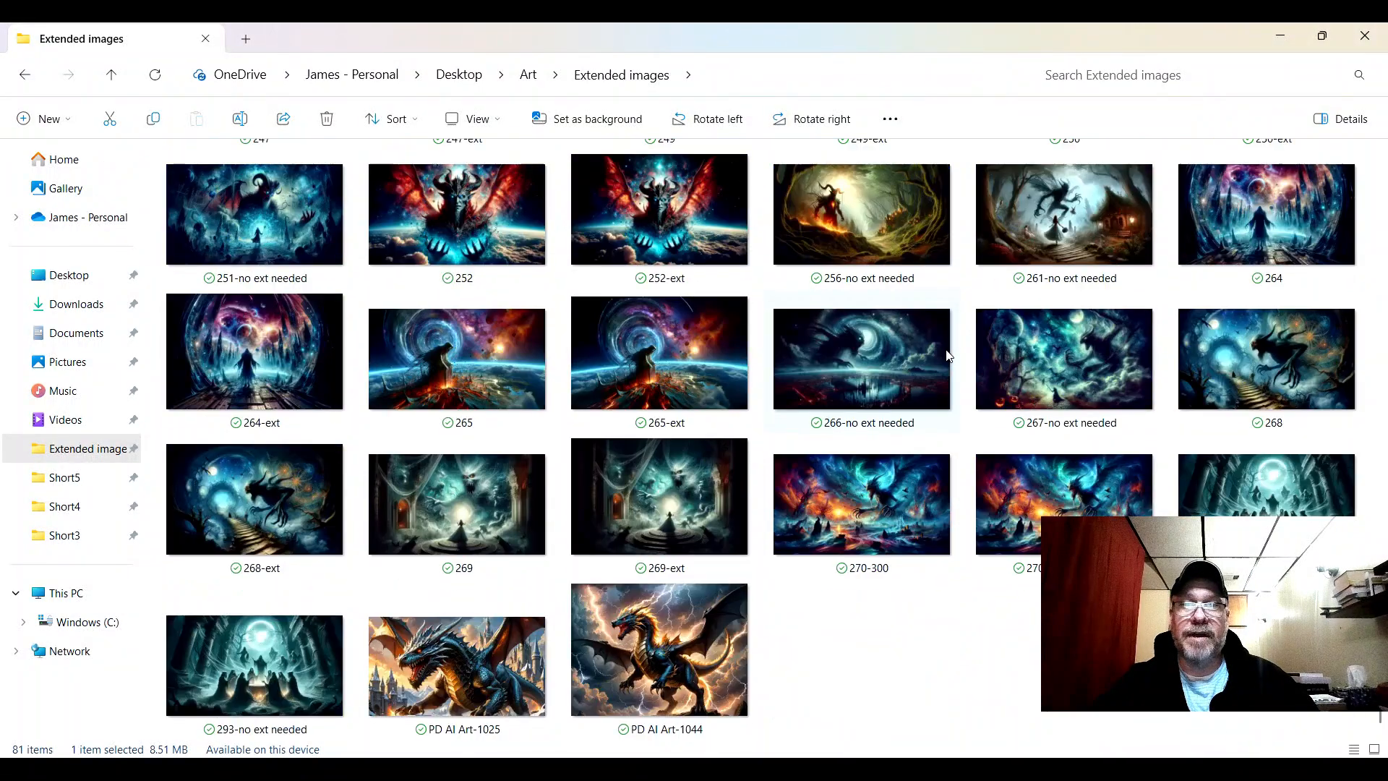
{"action": "scroll", "coordinate": [948, 355], "scroll_direction": "up", "scroll_amount": 10}
{"action": "scroll", "coordinate": [948, 354], "scroll_direction": "up", "scroll_amount": 5}
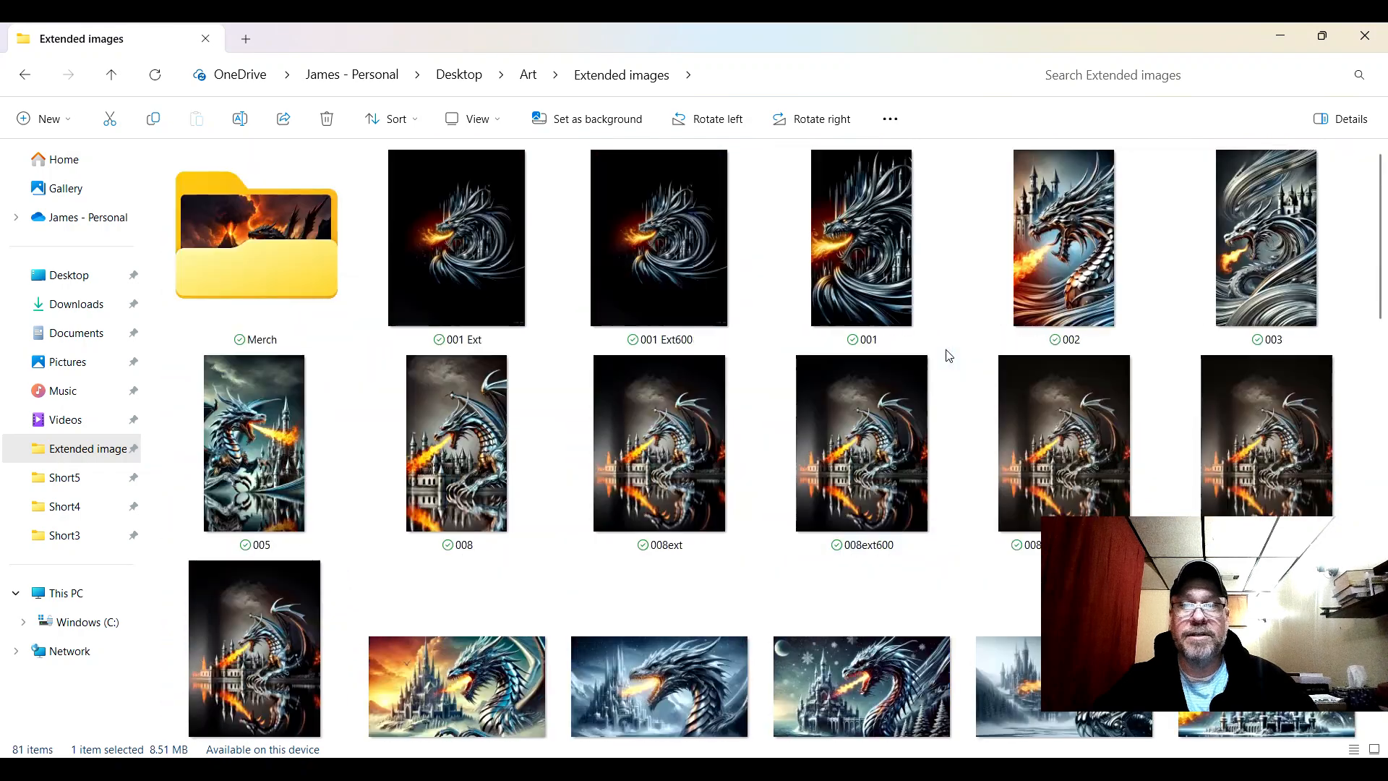
{"action": "scroll", "coordinate": [948, 354], "scroll_direction": "down", "scroll_amount": 10}
{"action": "scroll", "coordinate": [948, 354], "scroll_direction": "up", "scroll_amount": 10}
{"action": "scroll", "coordinate": [948, 355], "scroll_direction": "down", "scroll_amount": 15}
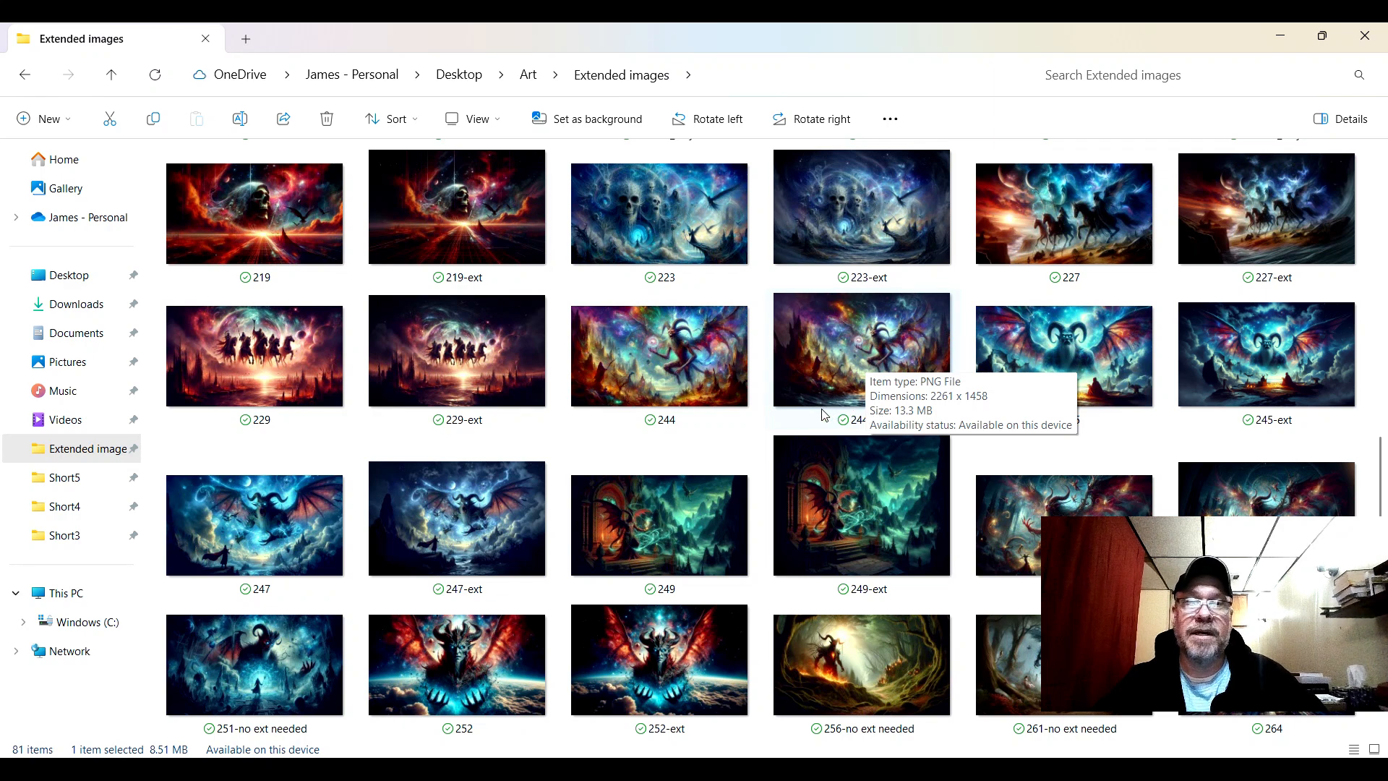
{"action": "scroll", "coordinate": [822, 414], "scroll_direction": "down", "scroll_amount": 5}
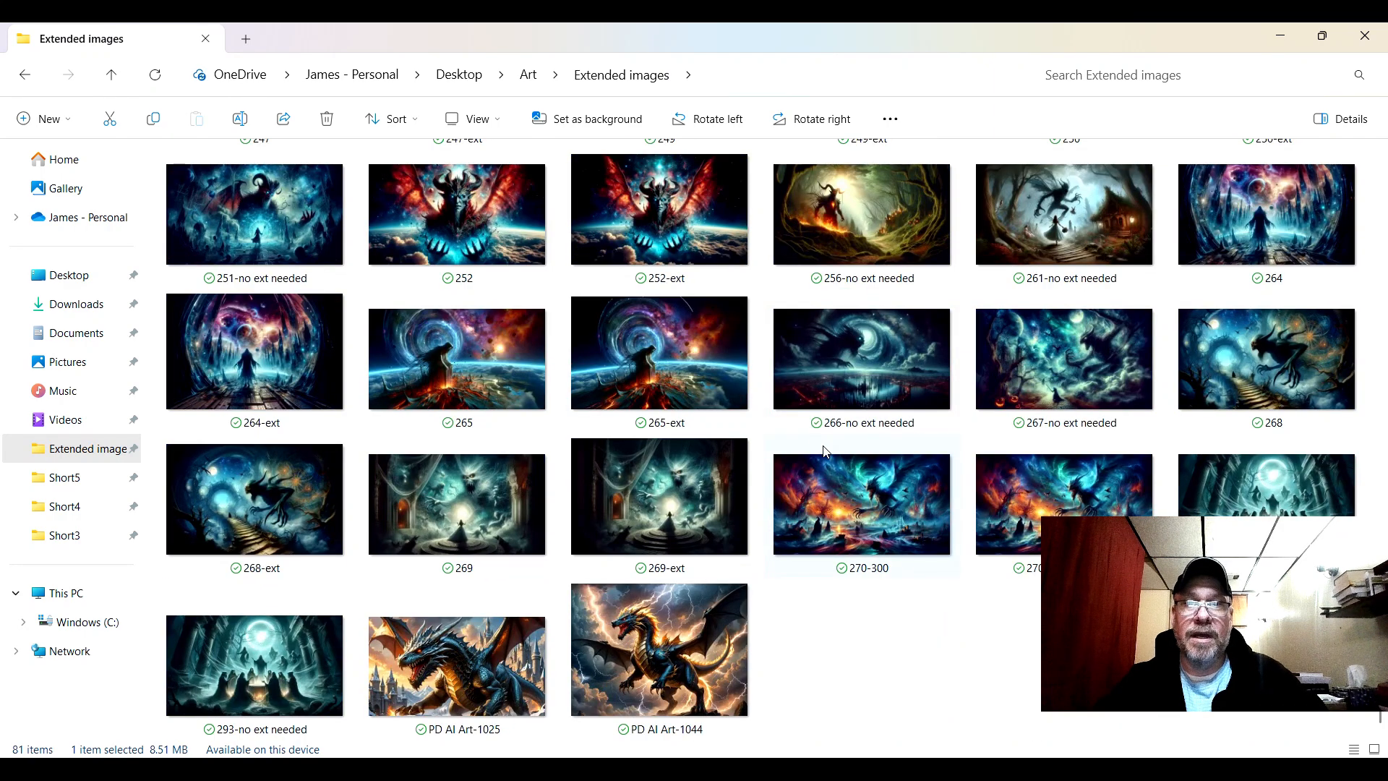
{"action": "scroll", "coordinate": [834, 472], "scroll_direction": "up", "scroll_amount": 5}
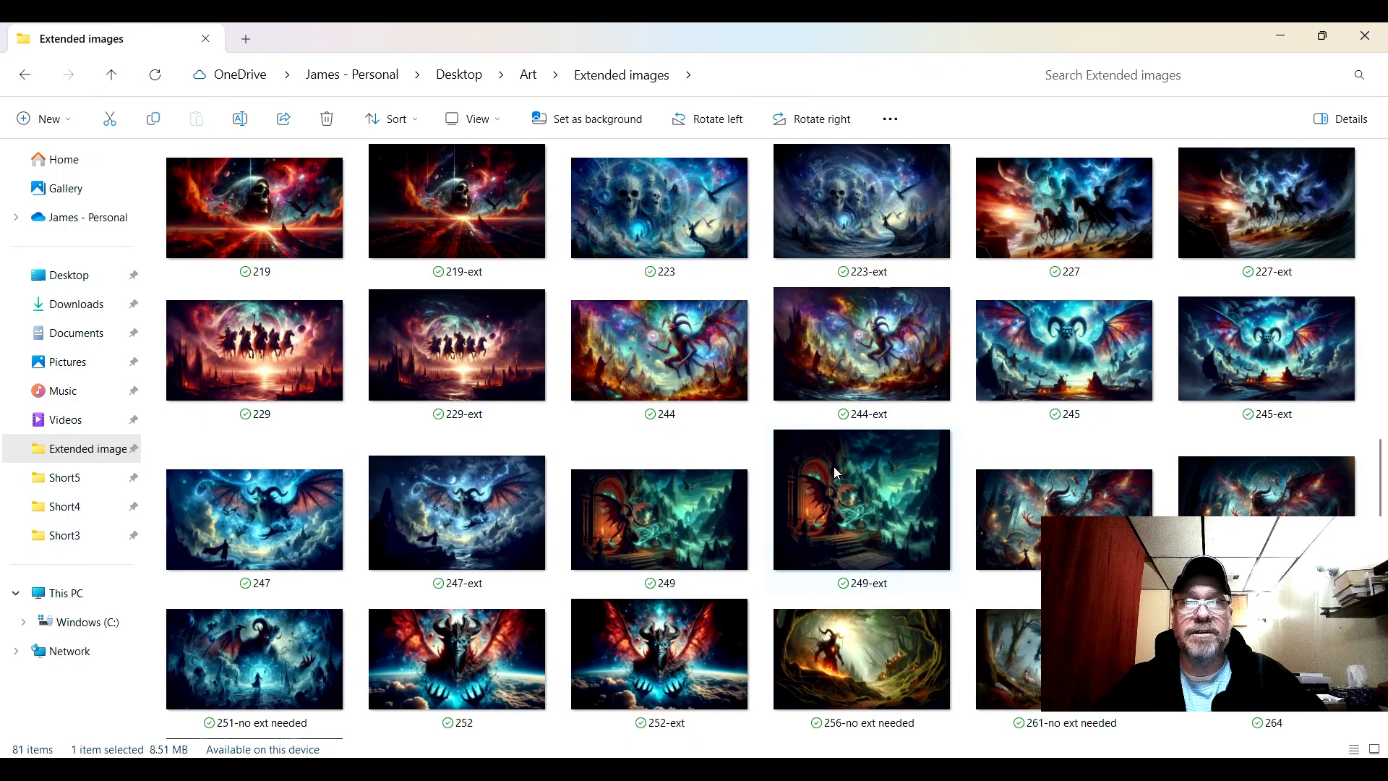
{"action": "left_click", "coordinate": [812, 768]}
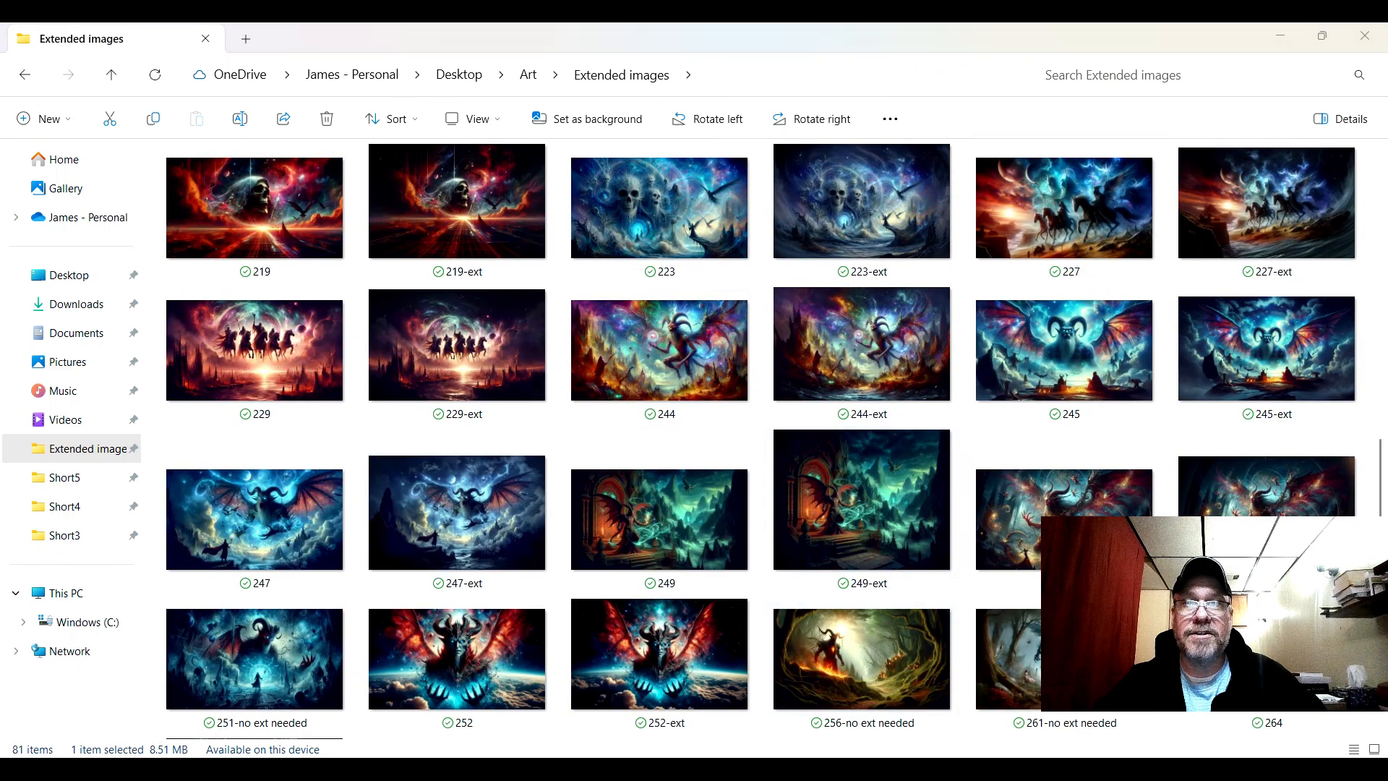